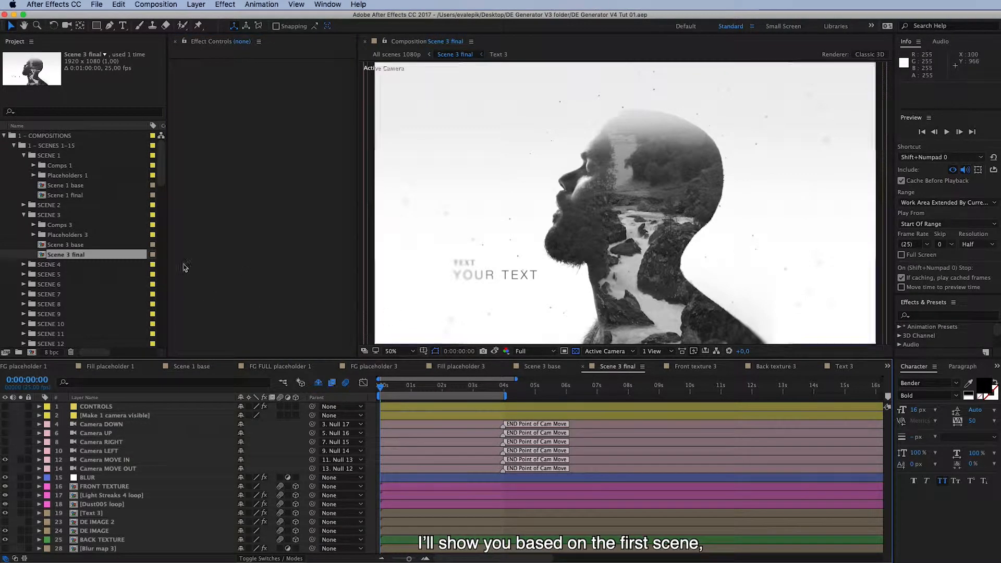
Step: Open the Scene 1 base composition, then open Scene 1 final and show the effect controls of its CONTROLS layer
click(66, 186)
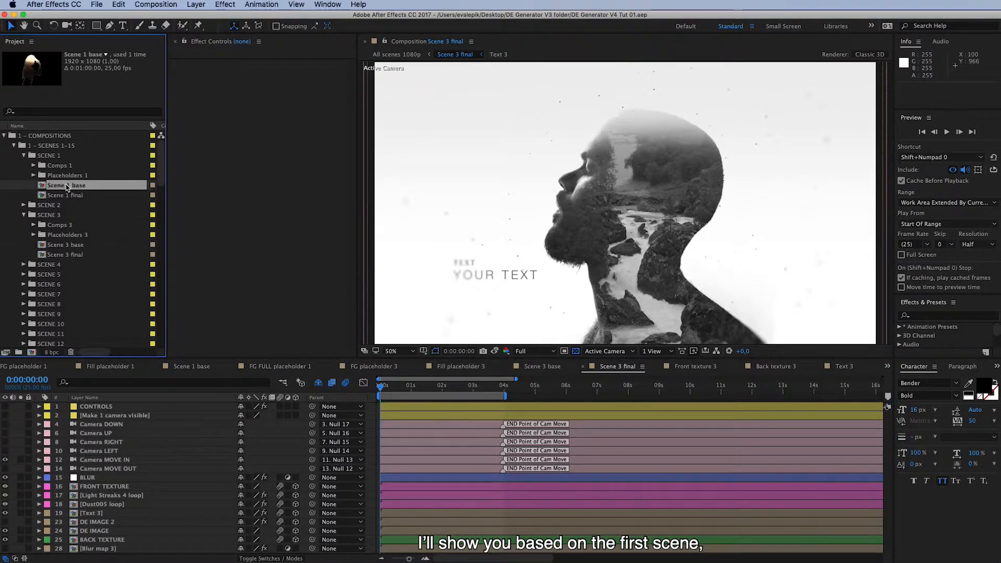
double_click(66, 186)
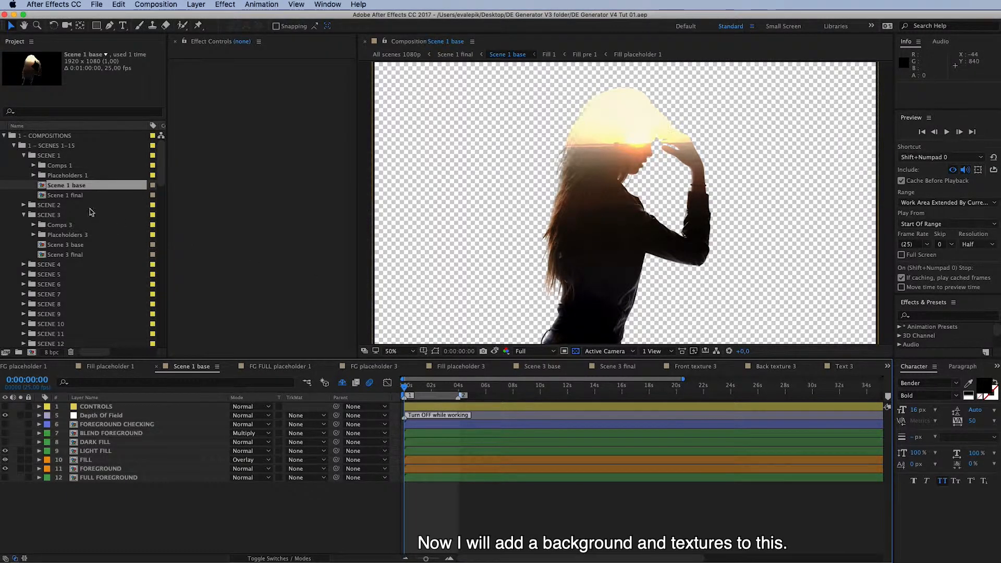
click(77, 197)
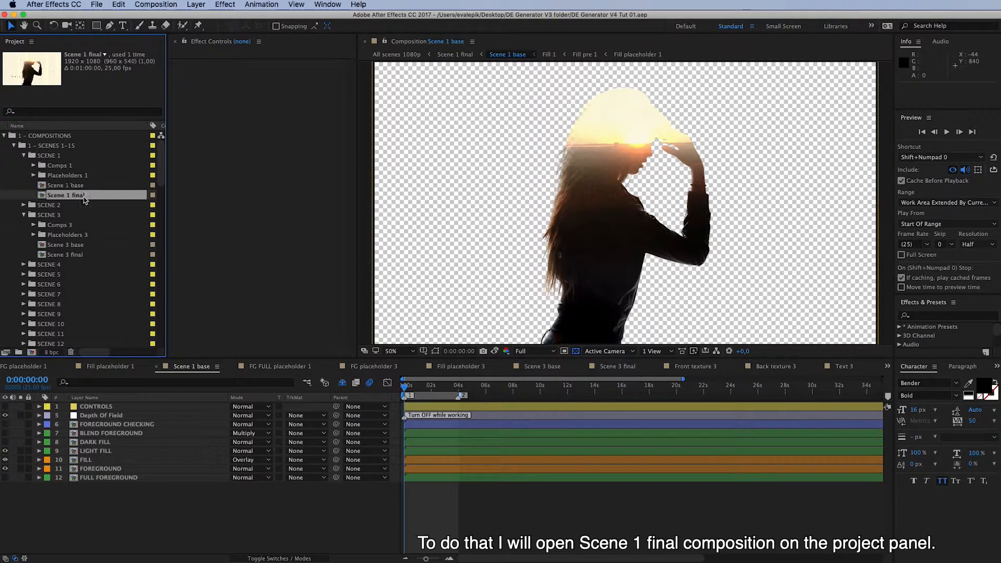
double_click(67, 196)
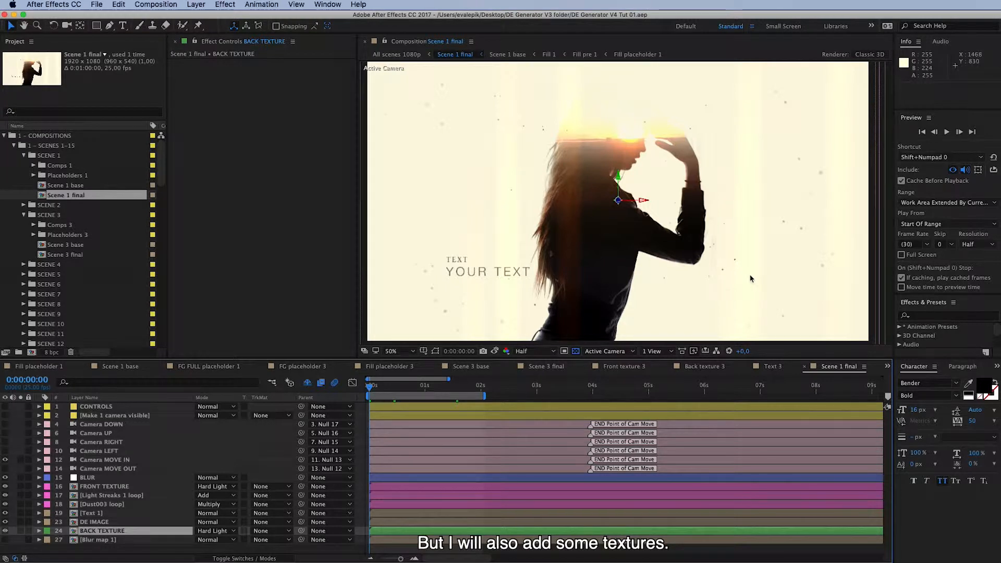
click(103, 407)
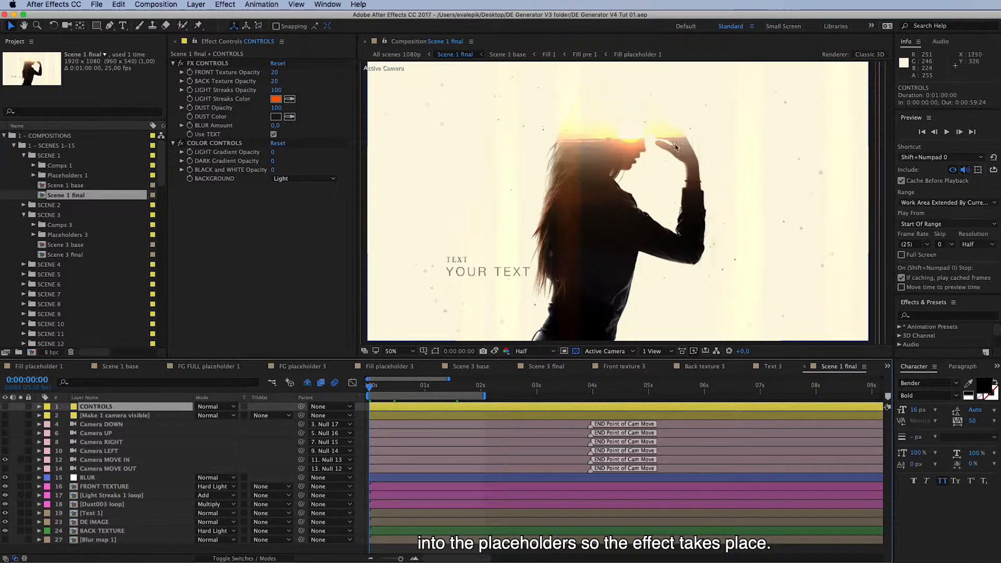
Step: Open the FRONT TEXTURE placeholder composition from Scene 1 final and list the contents of the 4 – TEXTURE IMAGES project folder
click(123, 485)
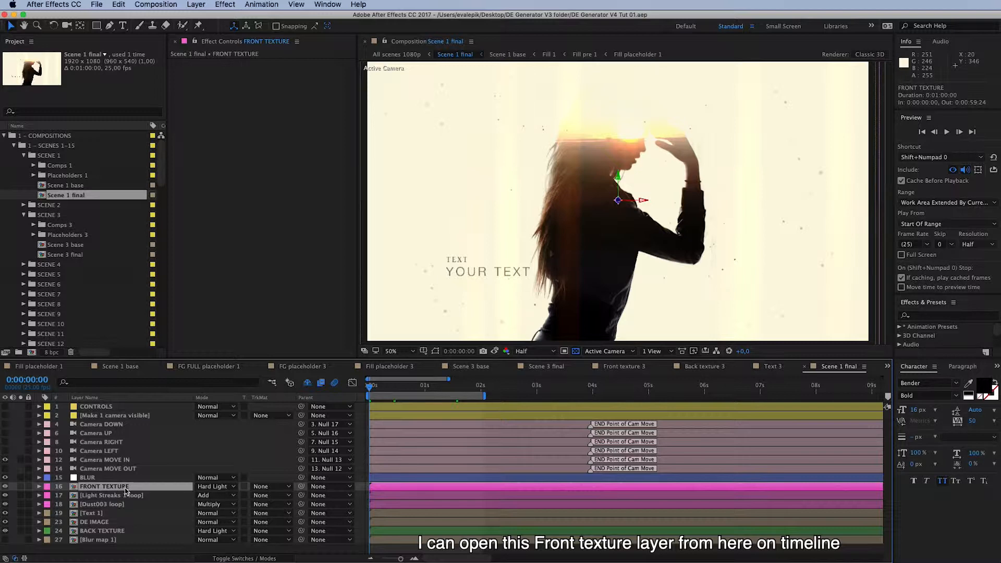
double_click(125, 489)
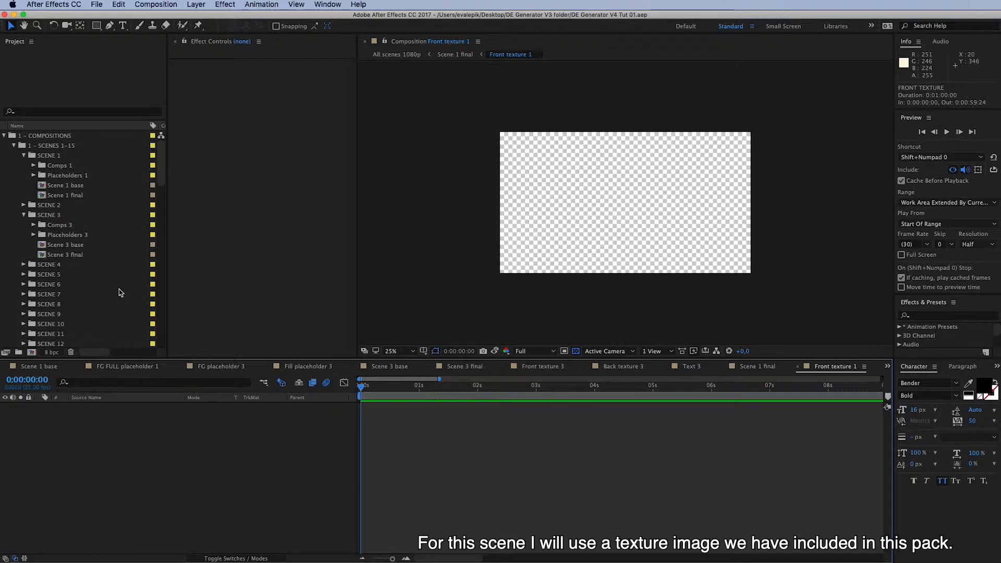
scroll(121, 293, down, 4)
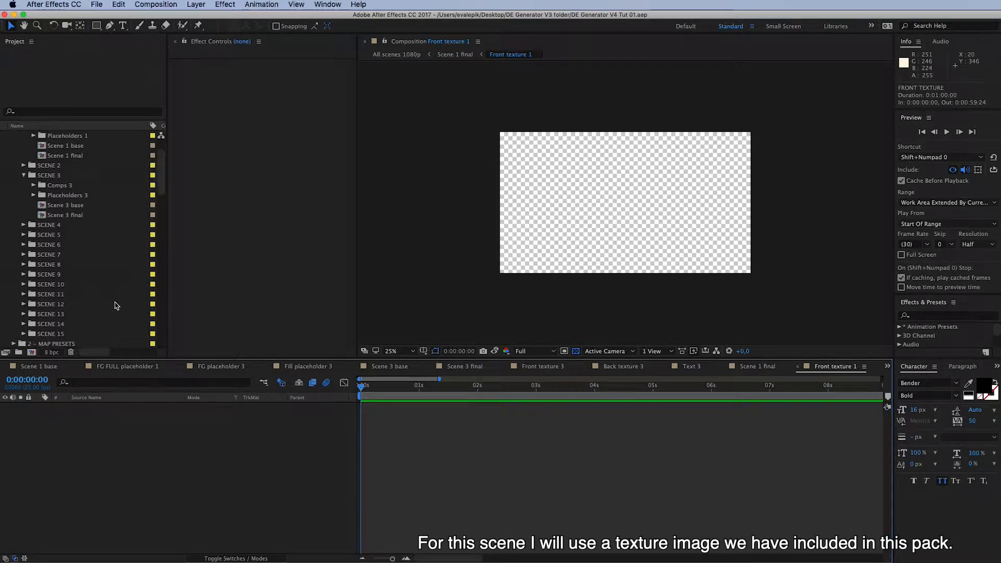
scroll(116, 306, down, 9)
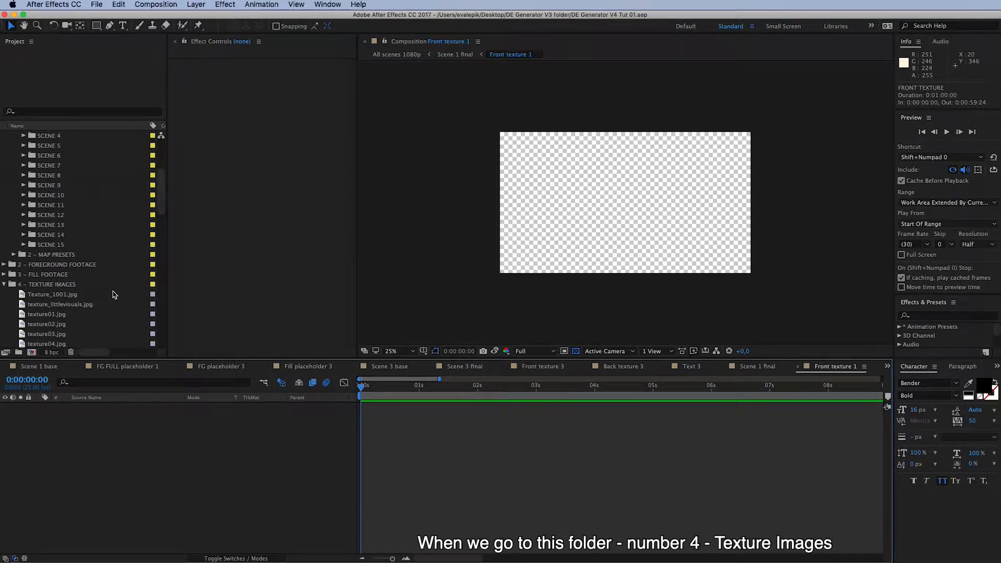
click(75, 286)
click(4, 284)
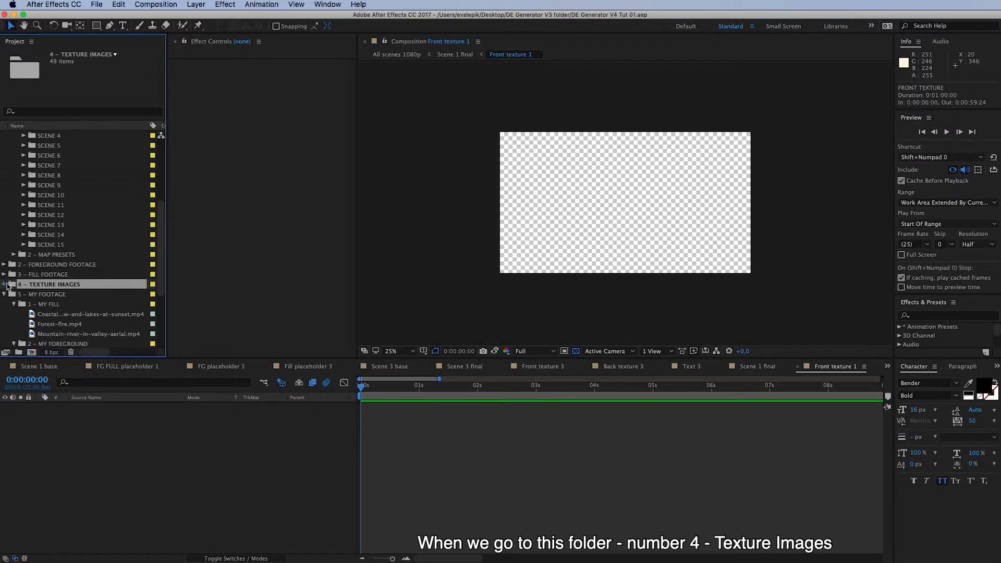
click(5, 285)
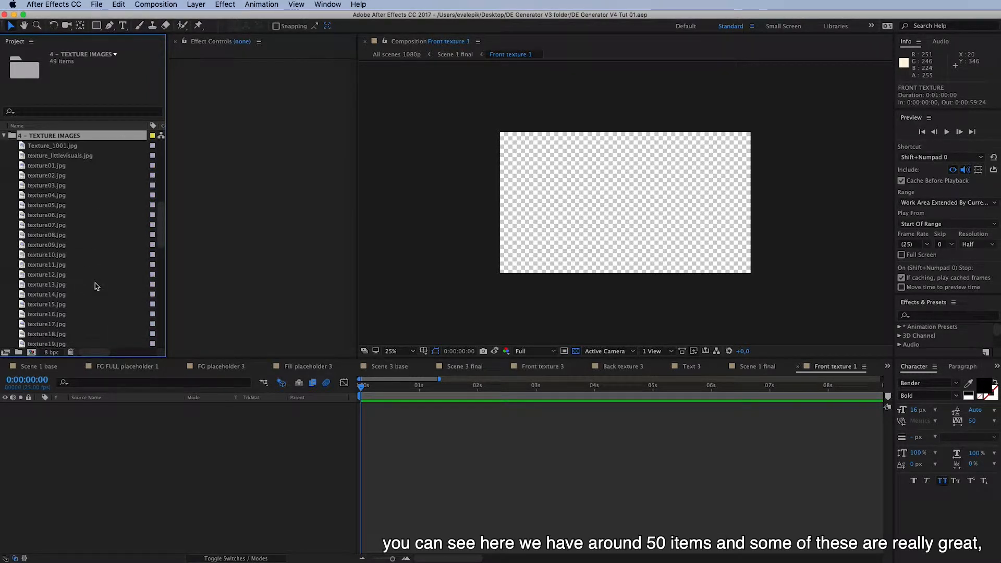
Step: Preview the thumbnails of the supplied texture images from texture03.jpg through texture11.jpg
click(61, 195)
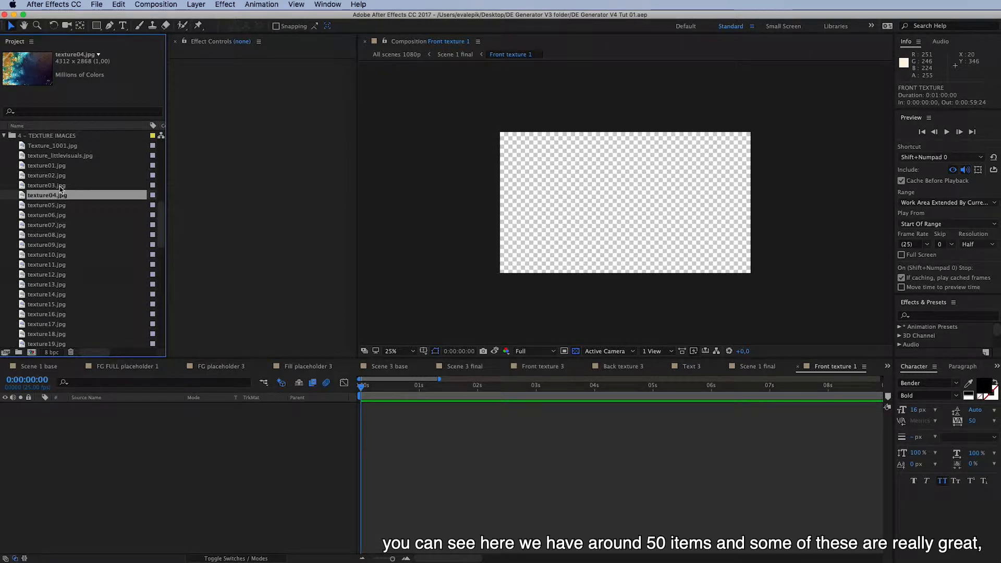
click(60, 187)
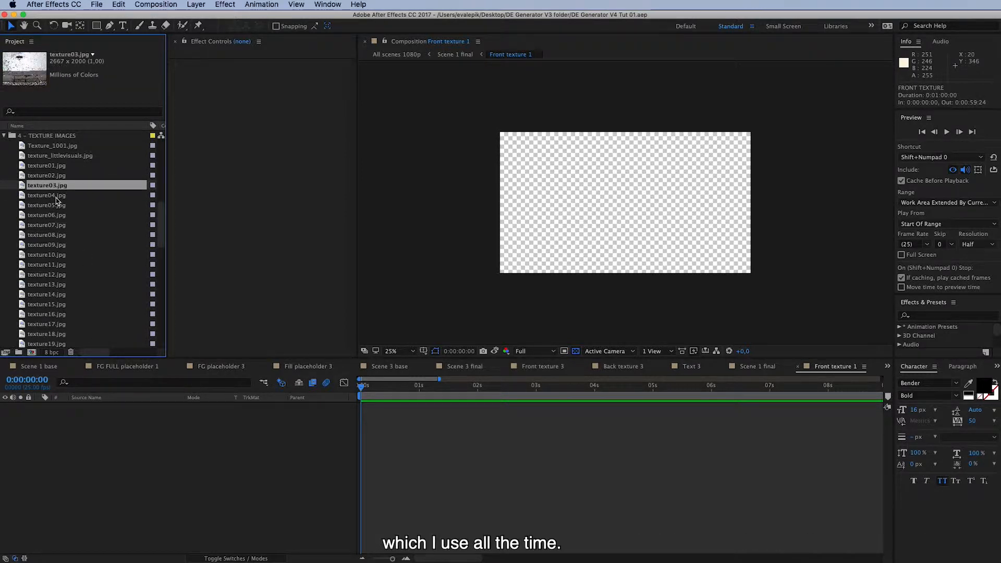
click(58, 198)
click(58, 206)
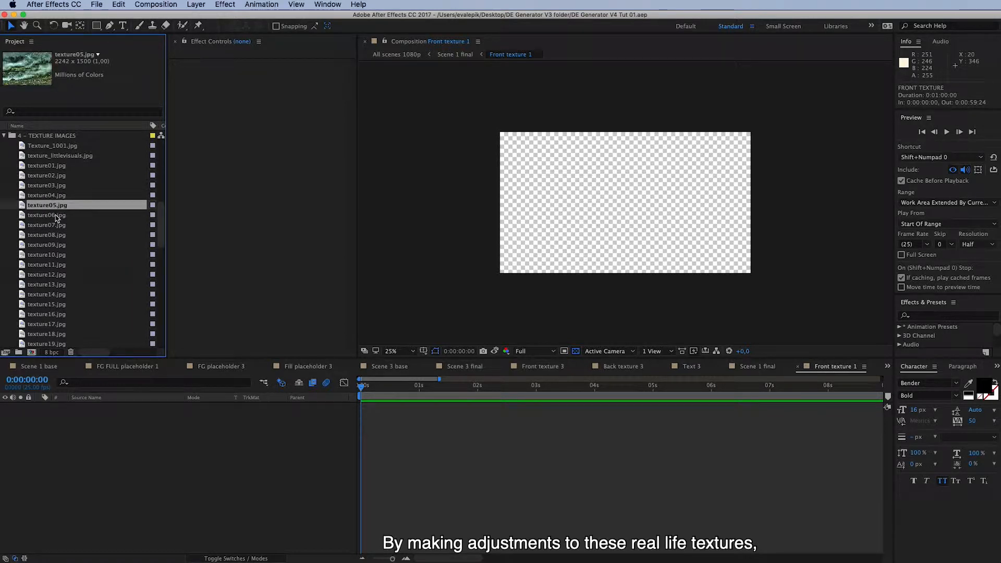
click(57, 216)
click(55, 227)
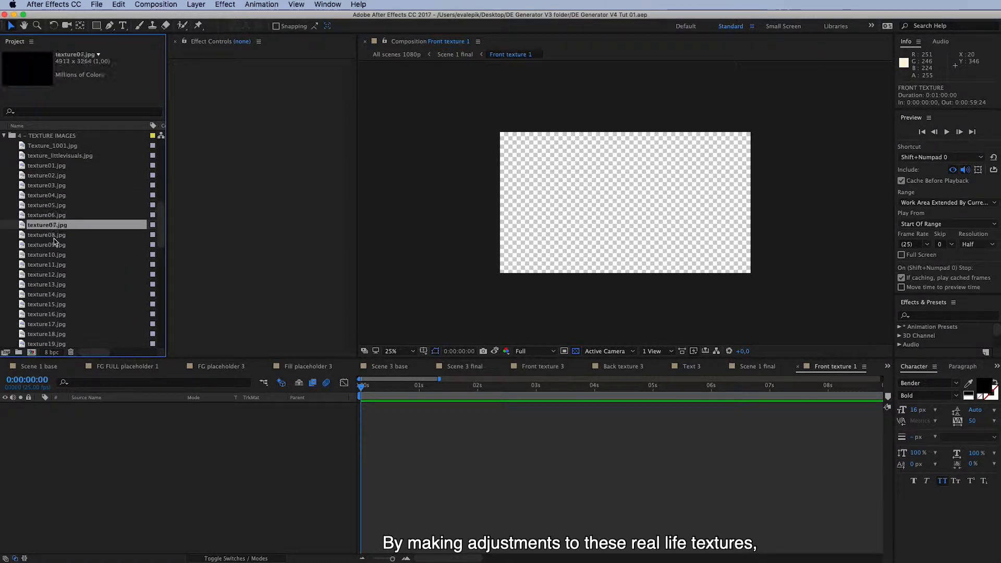
click(54, 236)
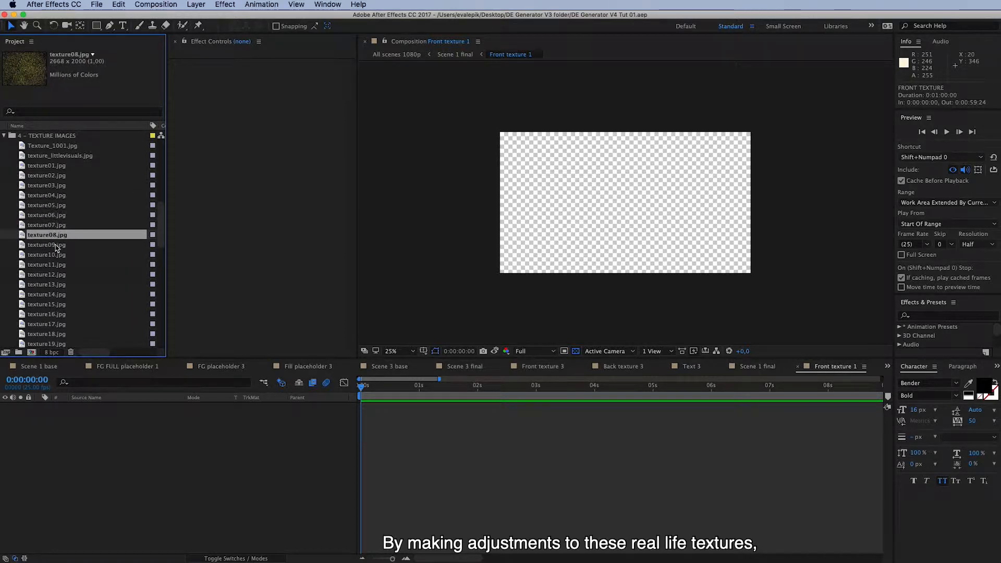
click(55, 248)
click(57, 255)
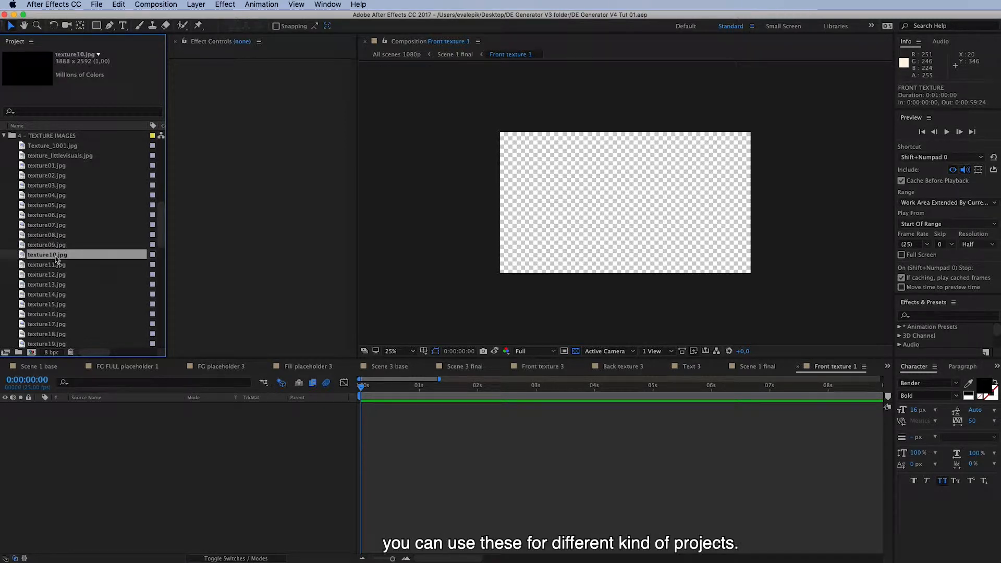
click(56, 266)
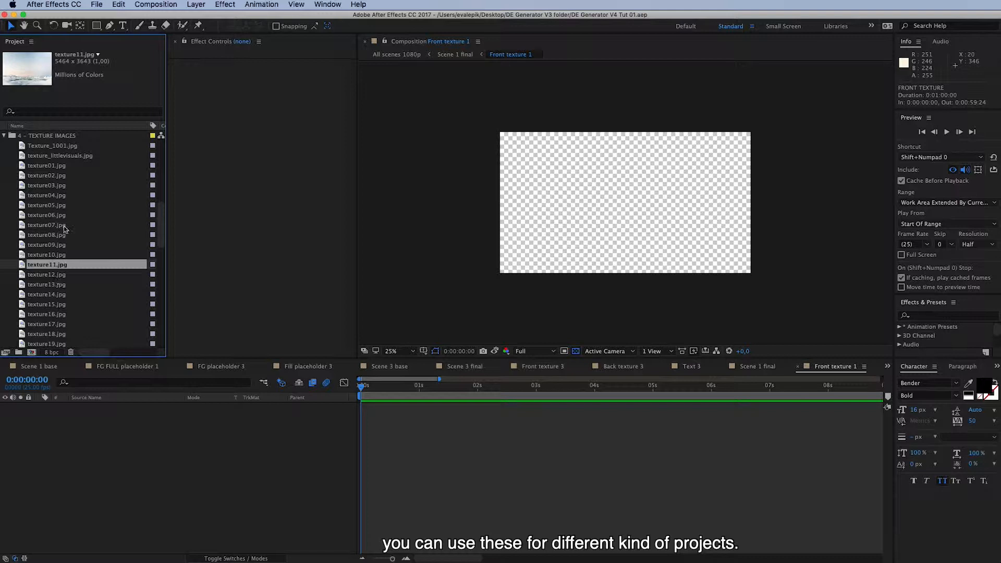
Step: Place texture04.jpg as a layer in the Front texture 1 placeholder composition
click(55, 196)
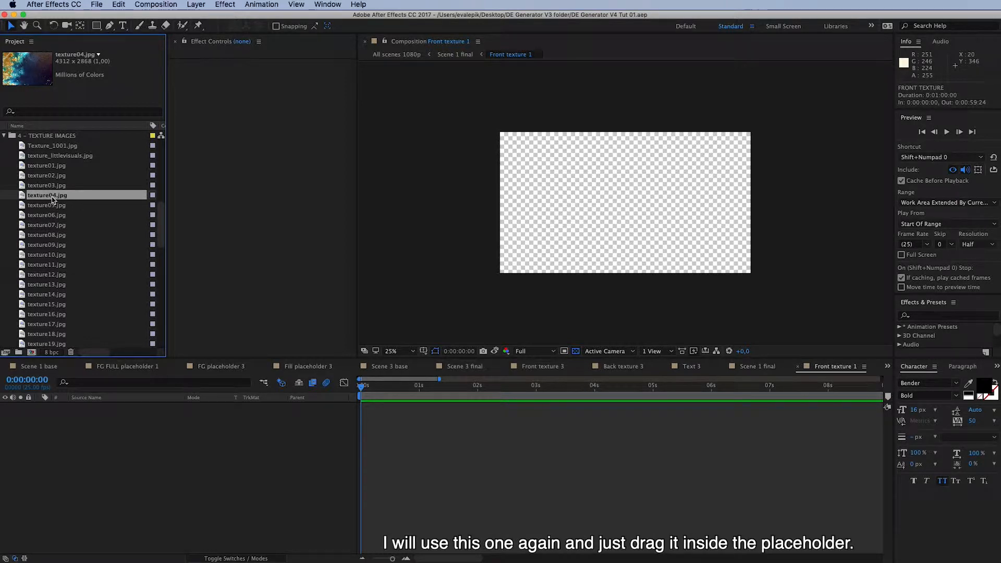
drag(46, 195, 208, 467)
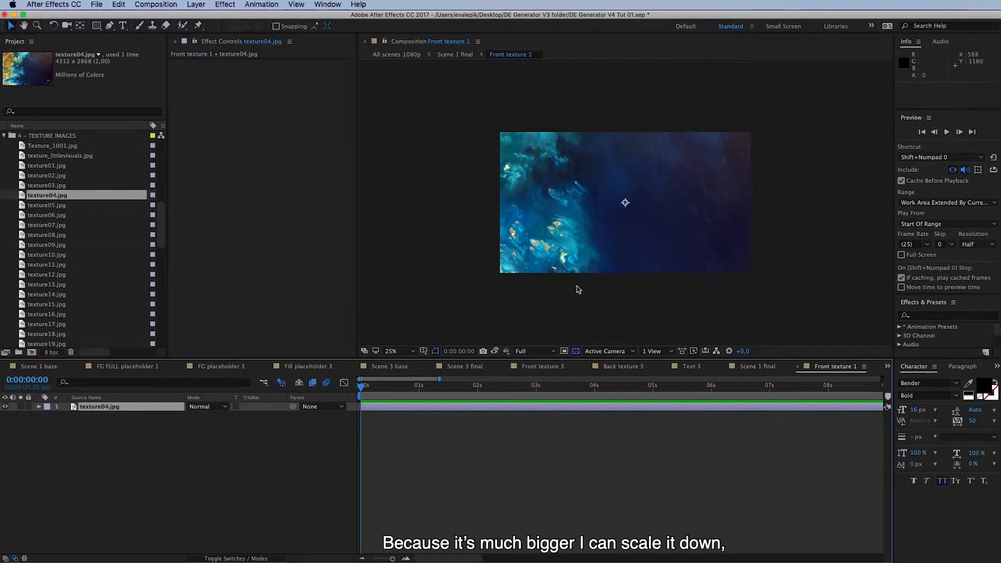
Step: Scale the texture04.jpg layer down to 59% and view the result in the Scene 1 final composition
key(comma)
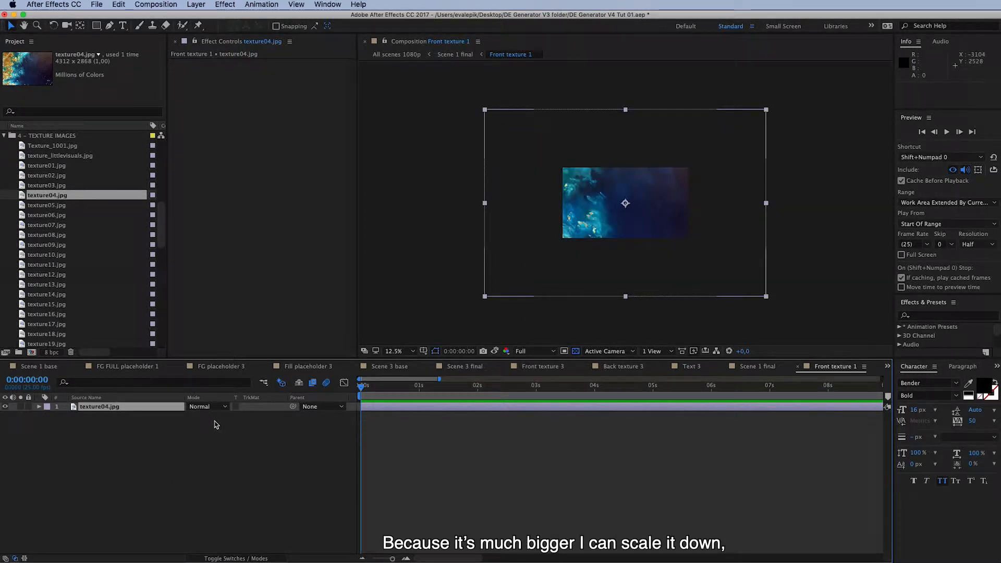
key(s)
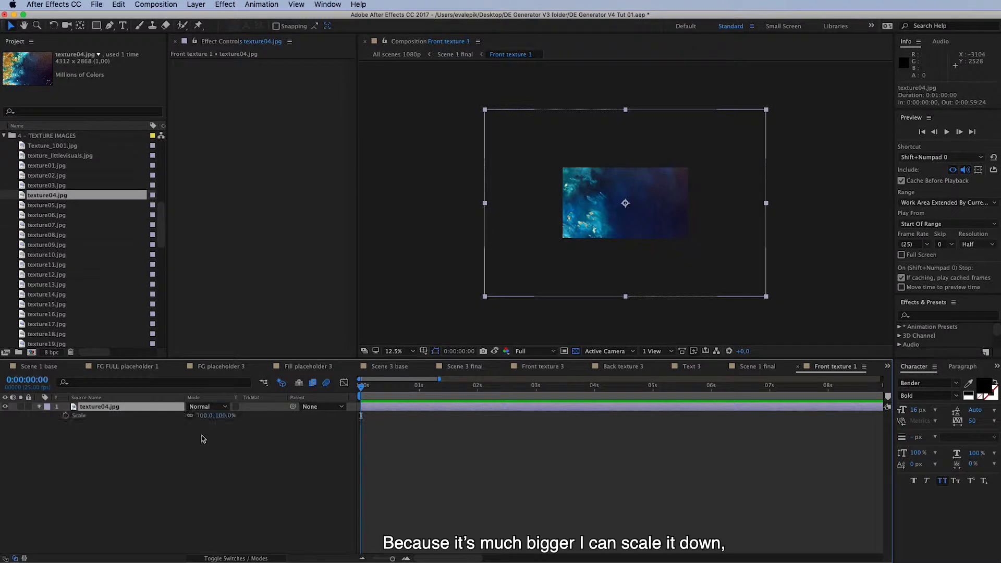
drag(225, 416, 211, 416)
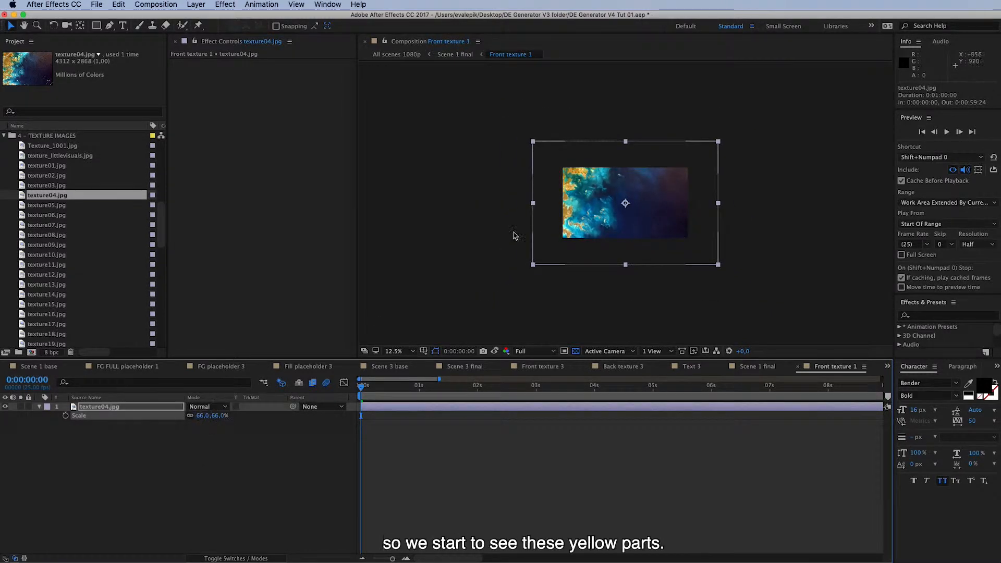
key(period)
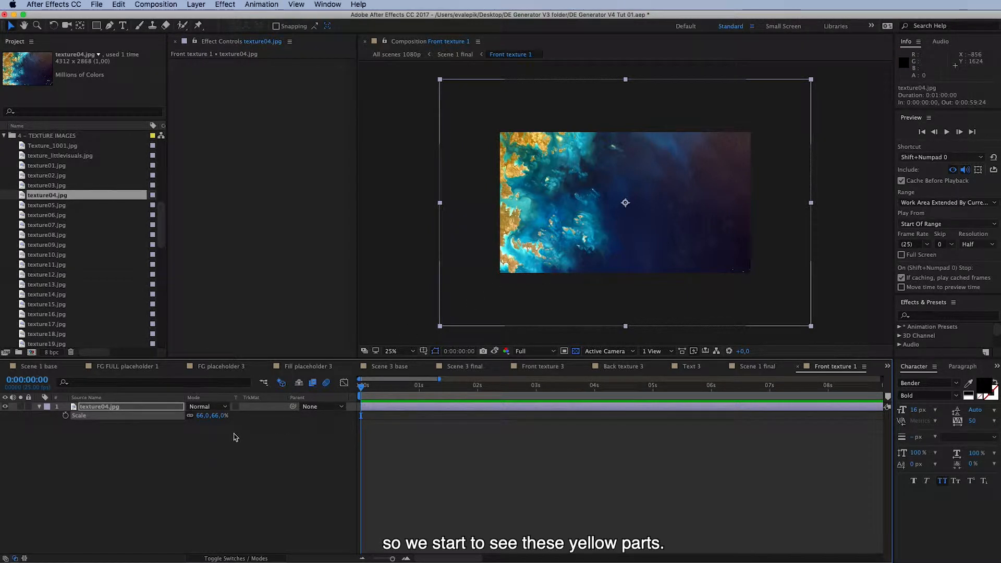
drag(218, 419, 211, 419)
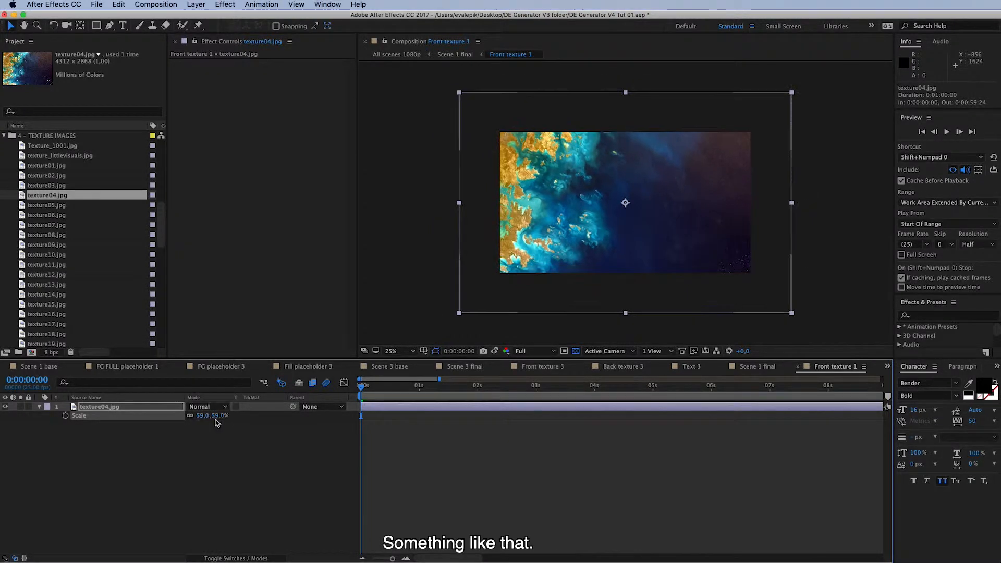
click(763, 369)
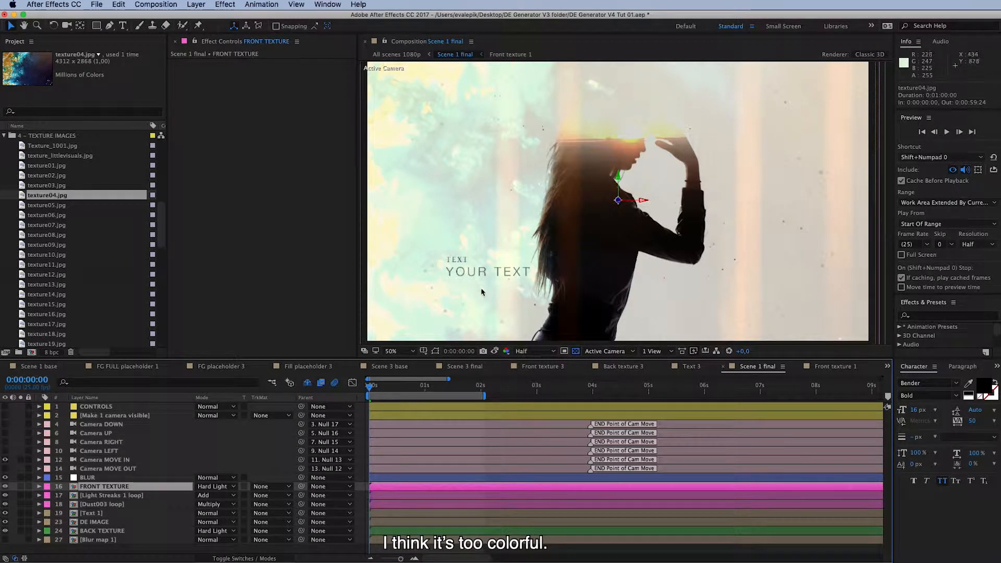
Step: In Front texture 1, apply a Hue/Saturation effect to the texture04.jpg layer and set Master Saturation to -84
click(839, 367)
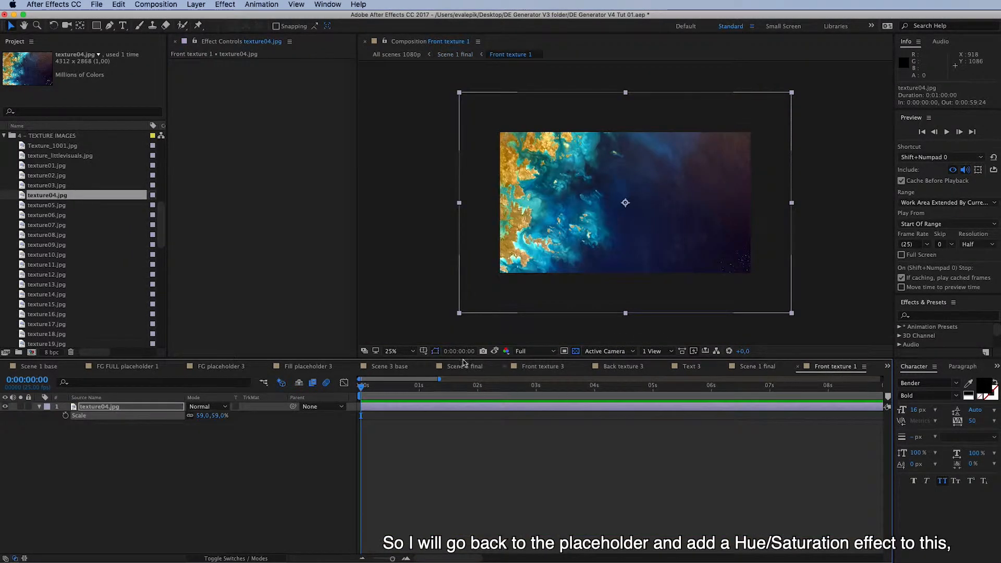
click(175, 410)
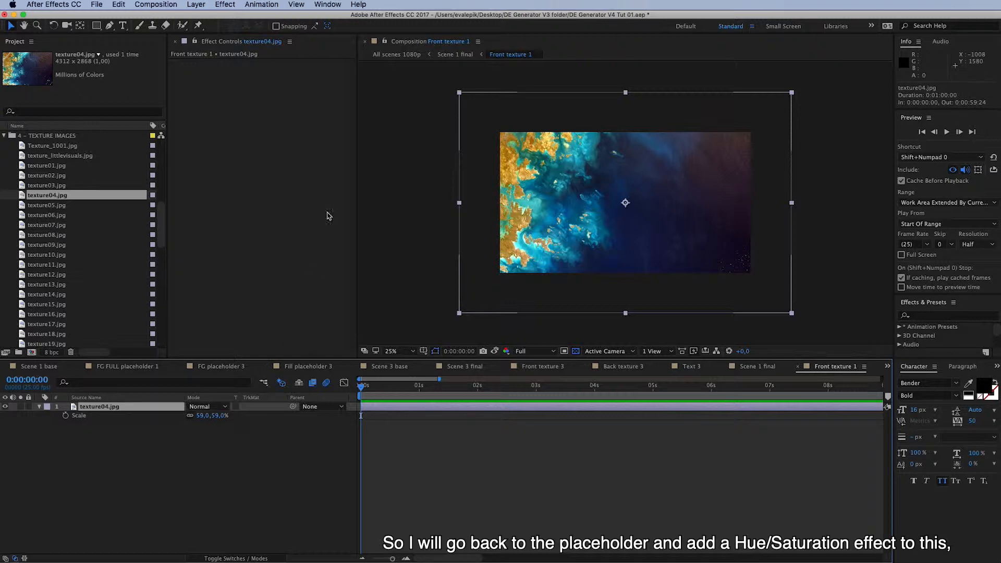
click(225, 4)
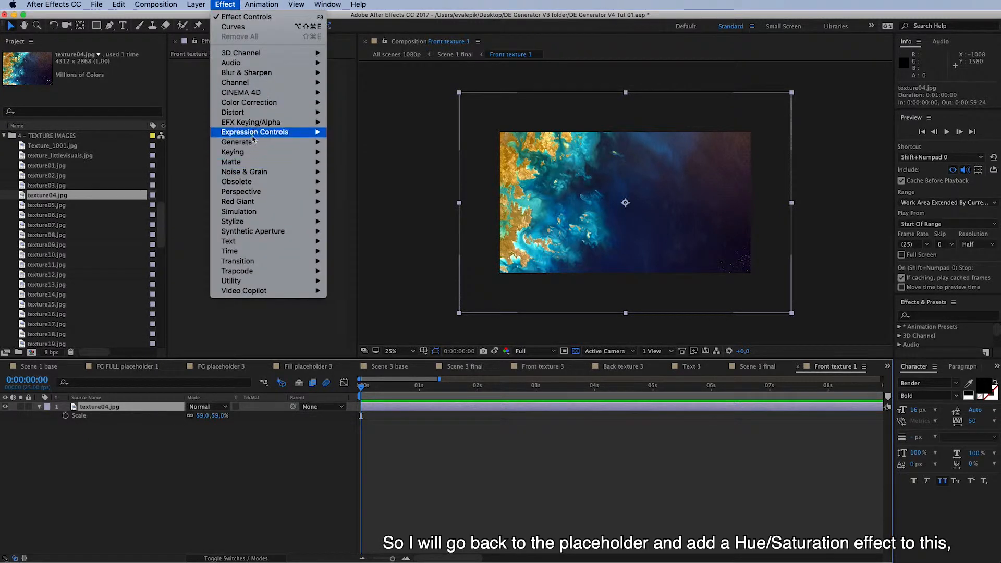
mouse_move(286, 106)
click(363, 320)
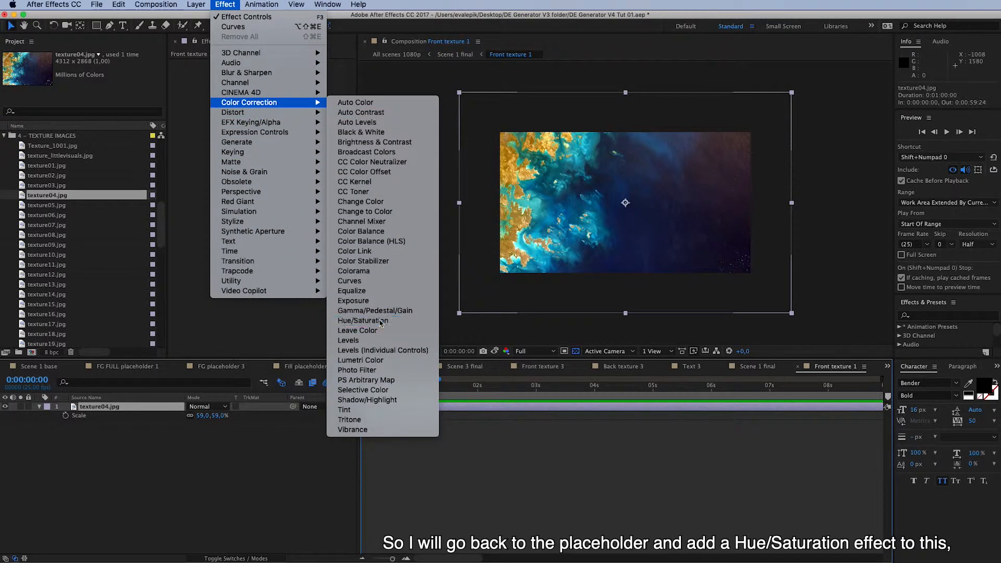
drag(266, 158, 208, 159)
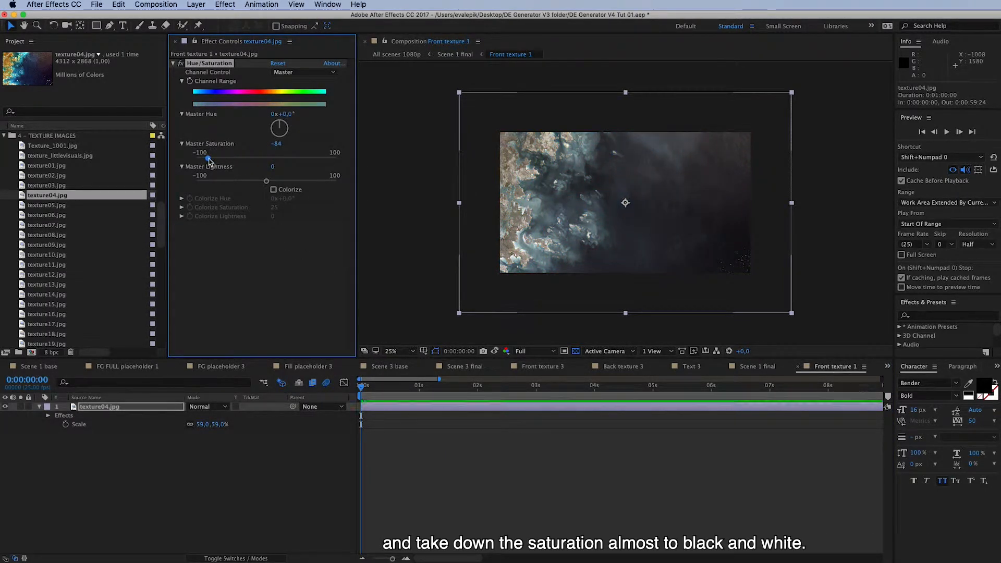
Step: In the Scene 1 final composition, try the Color Dodge blend mode on the FRONT TEXTURE layer
click(759, 367)
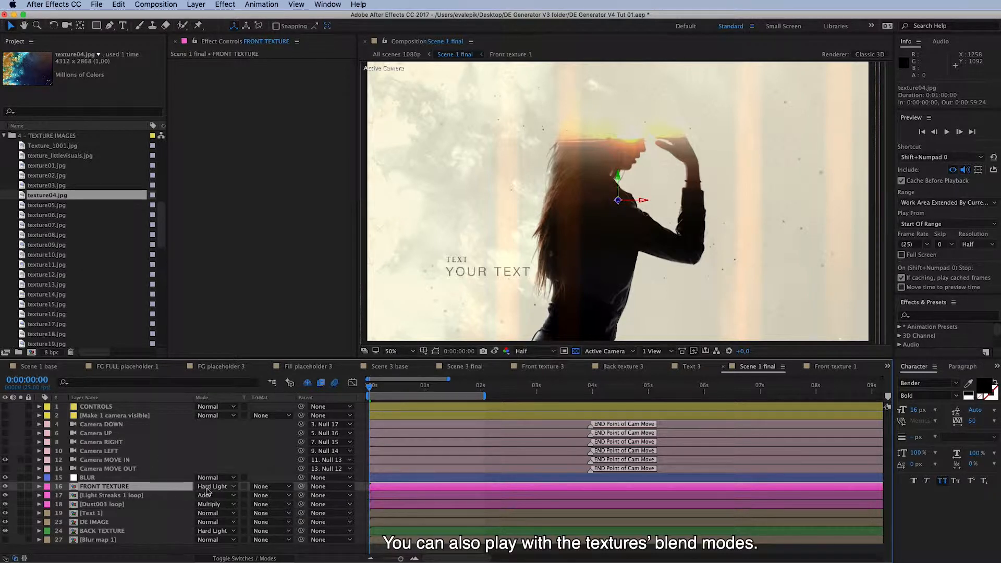
click(224, 492)
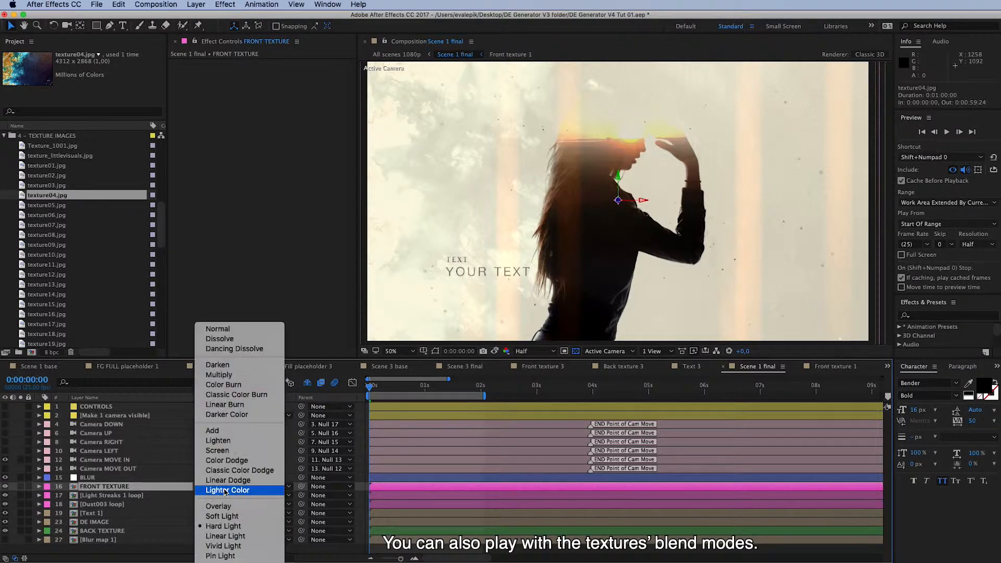
click(226, 460)
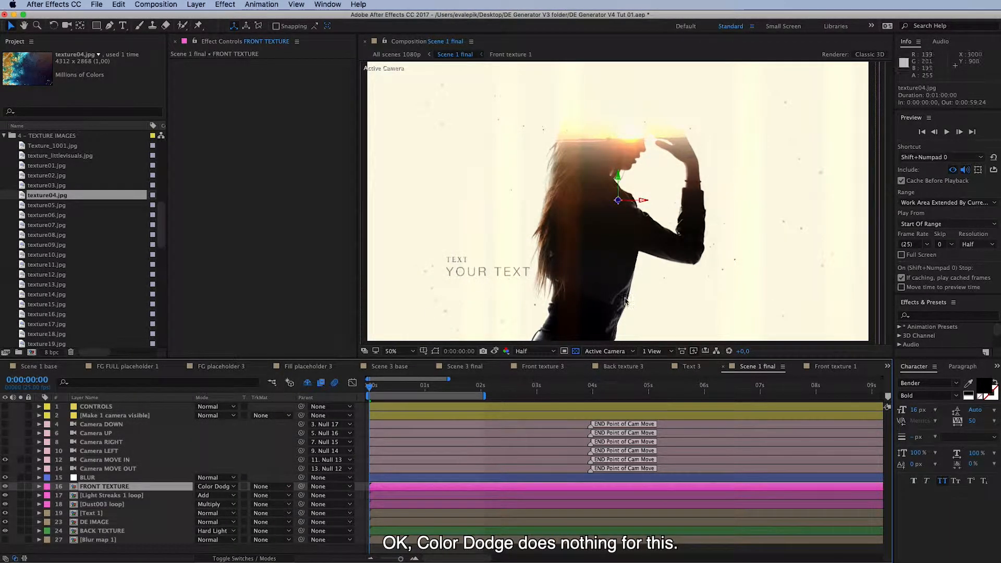
Step: Try the Color Burn blend mode on the FRONT TEXTURE layer with FRONT Texture Opacity raised to 70 in the CONTROLS layer
click(221, 487)
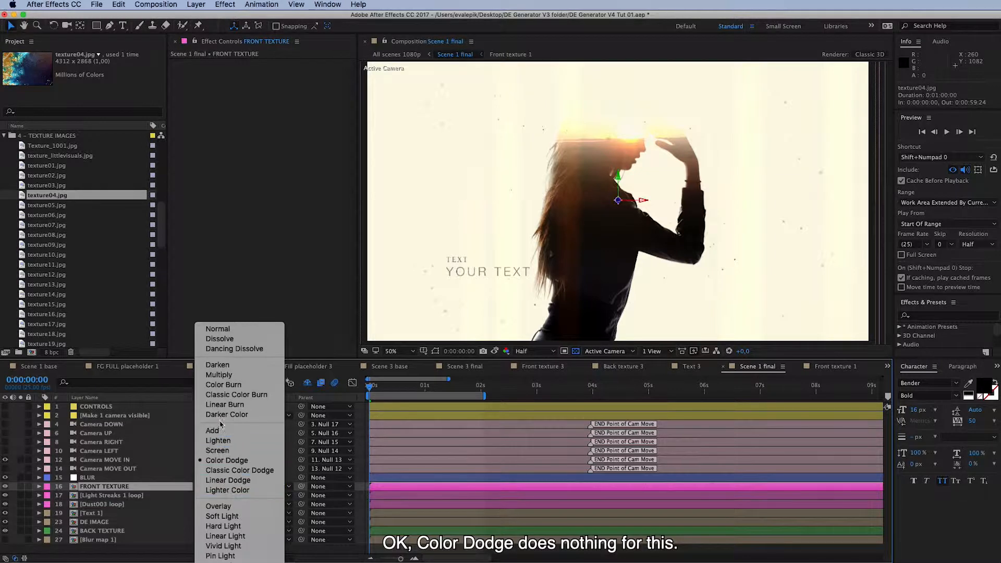
click(222, 386)
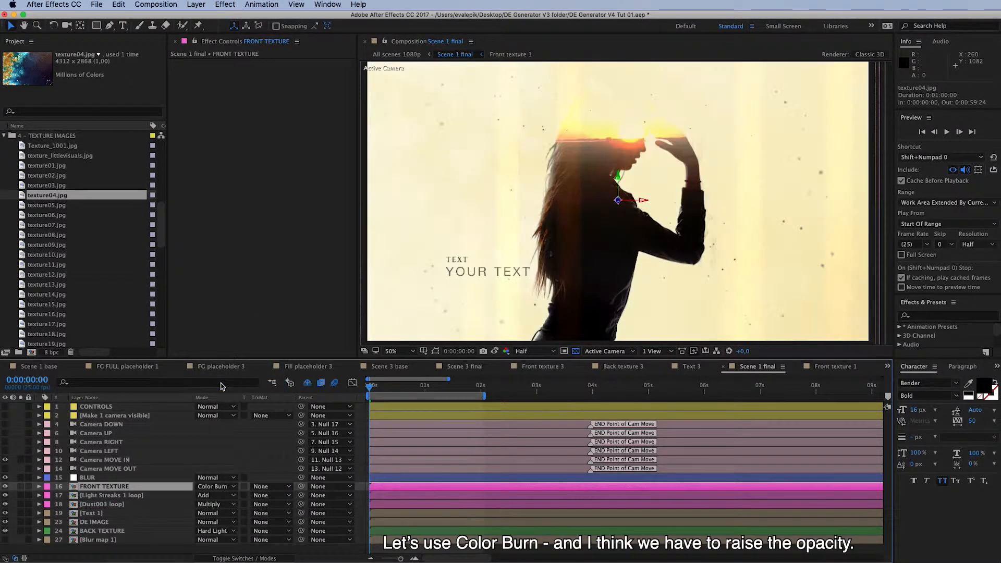
click(141, 406)
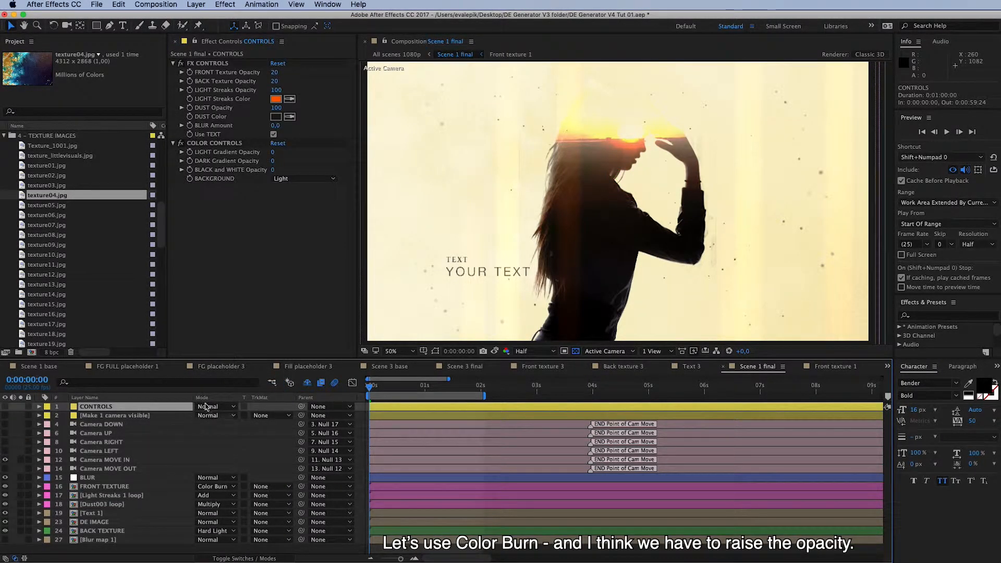
drag(274, 74, 298, 73)
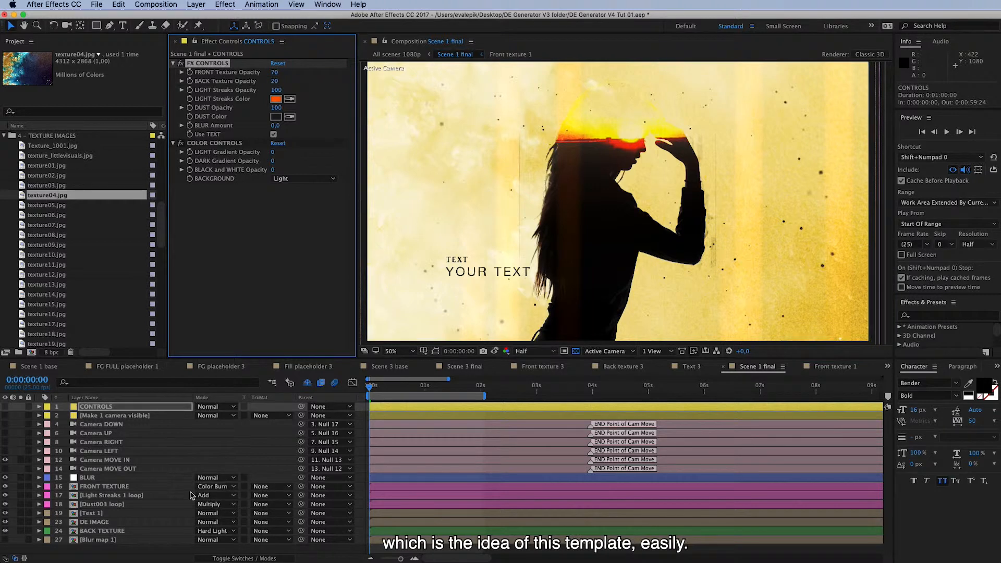
Step: Try the Multiply and Darken blend modes on the FRONT TEXTURE layer
click(233, 490)
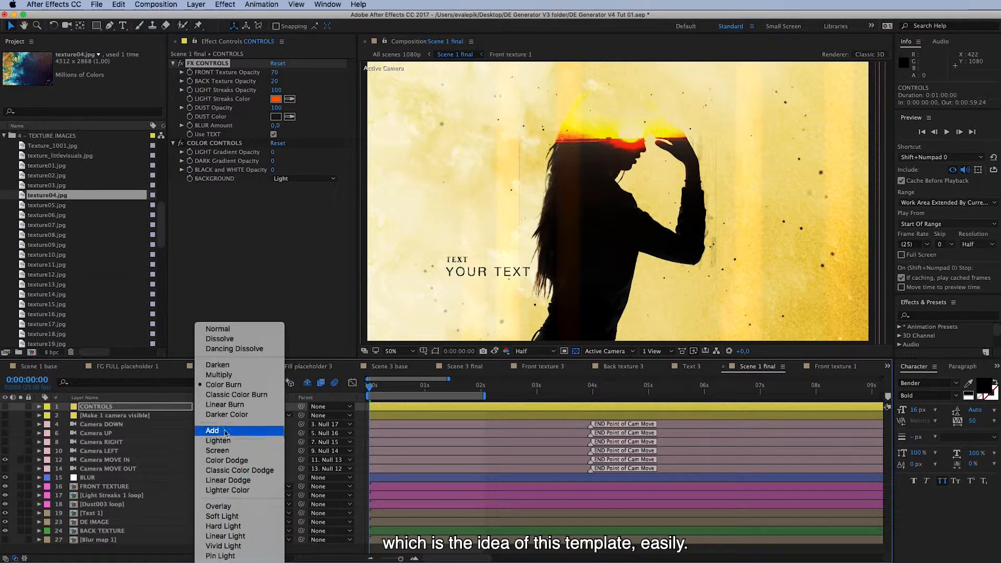
click(219, 375)
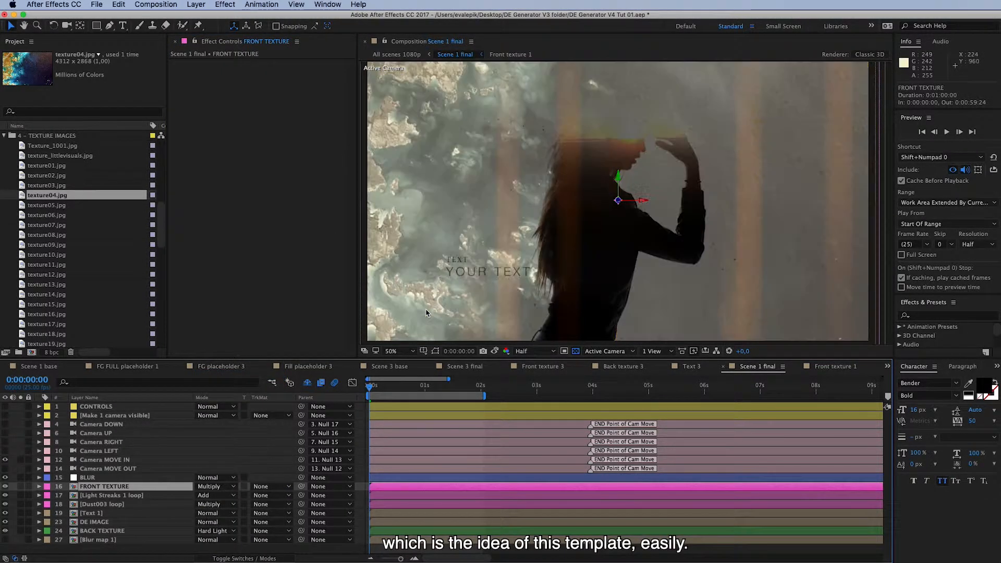
click(219, 486)
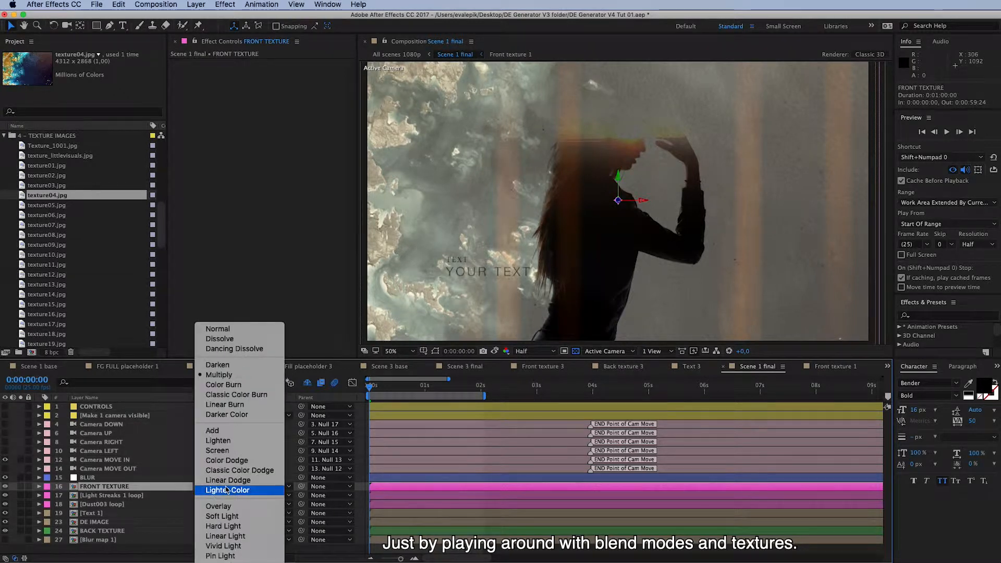
click(228, 368)
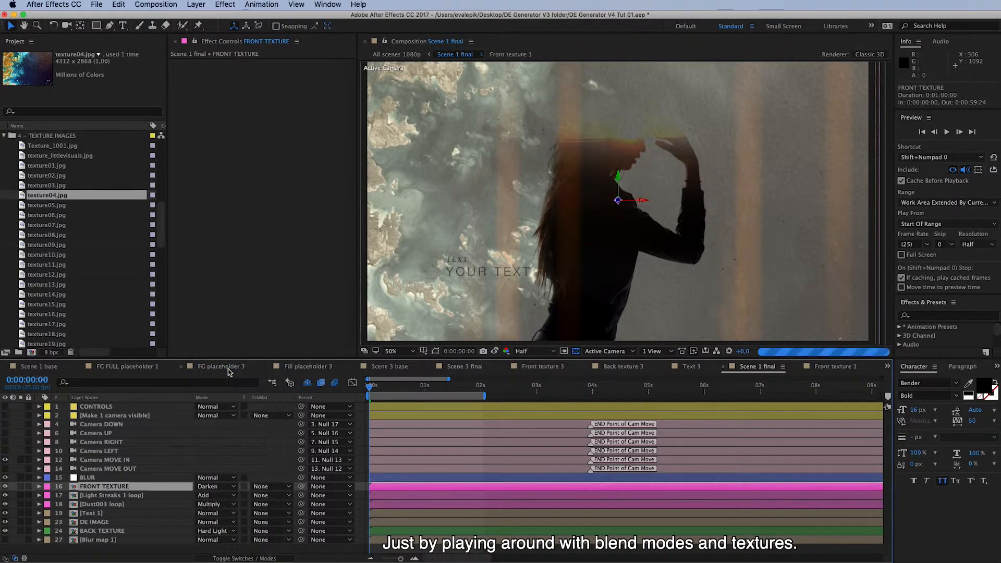
Step: Set the FRONT TEXTURE layer's blend mode to Hard Light and the FRONT Texture Opacity in CONTROLS to 16
click(215, 487)
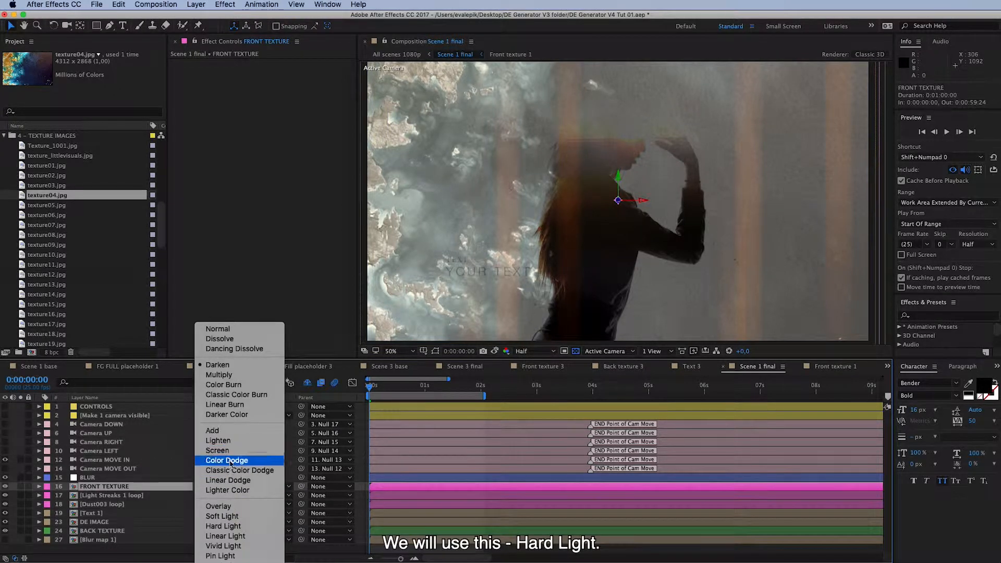
click(235, 530)
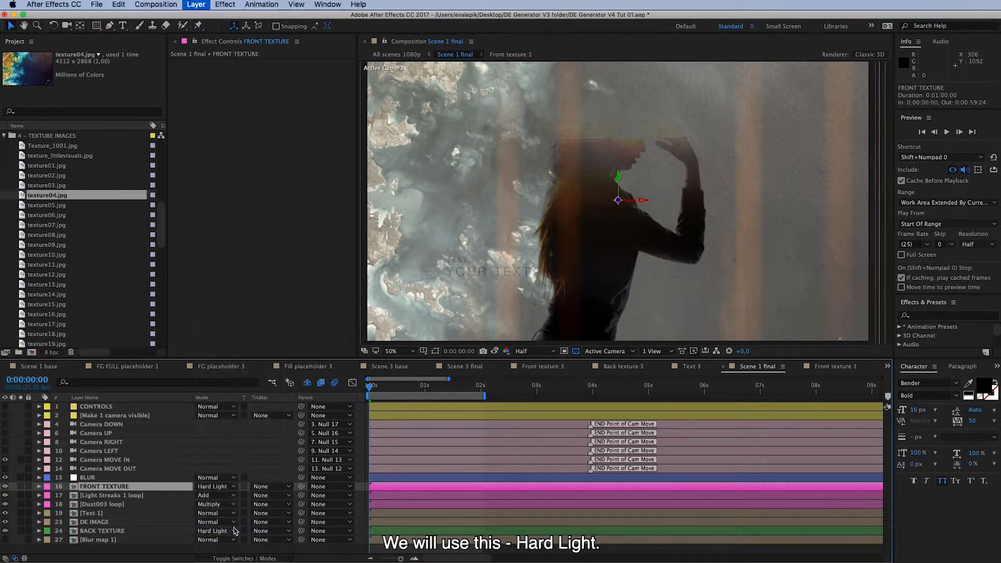
click(155, 407)
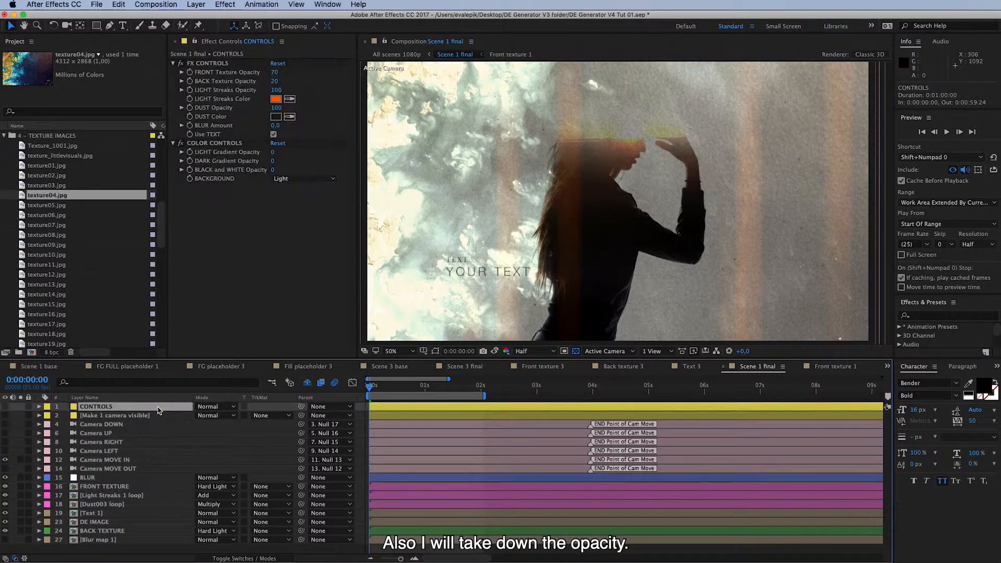
click(275, 73)
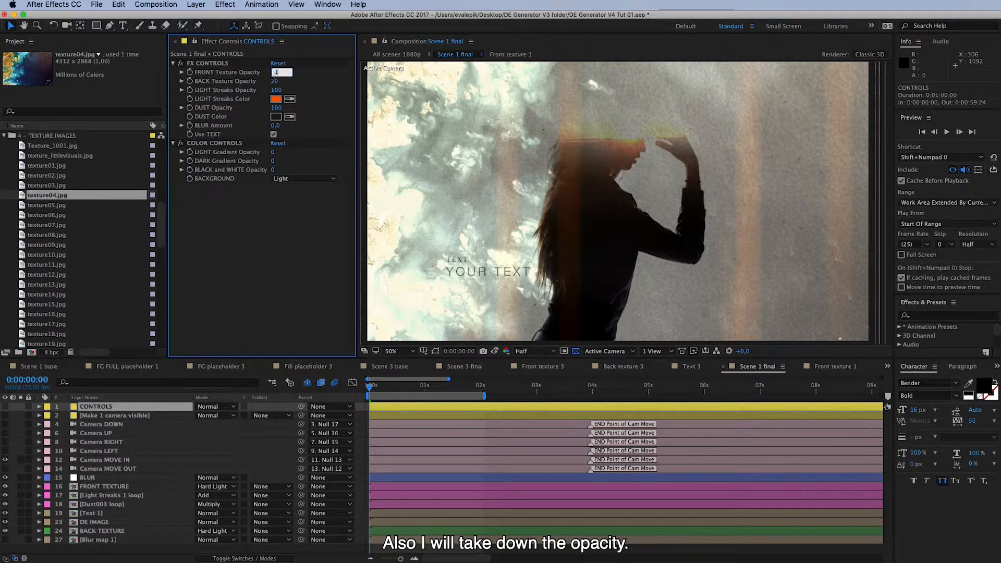
text(16)
key(Return)
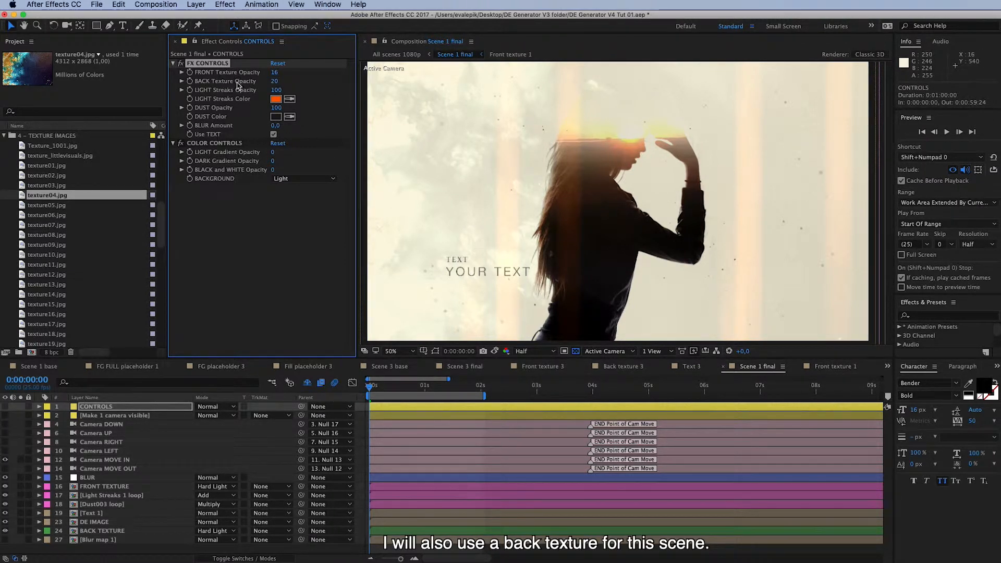
Step: Open Fill placeholder 1 from the Scene 1 placeholders and copy its Coastal-meadow-and-lakes-at-sunset.mp4 layer
click(135, 532)
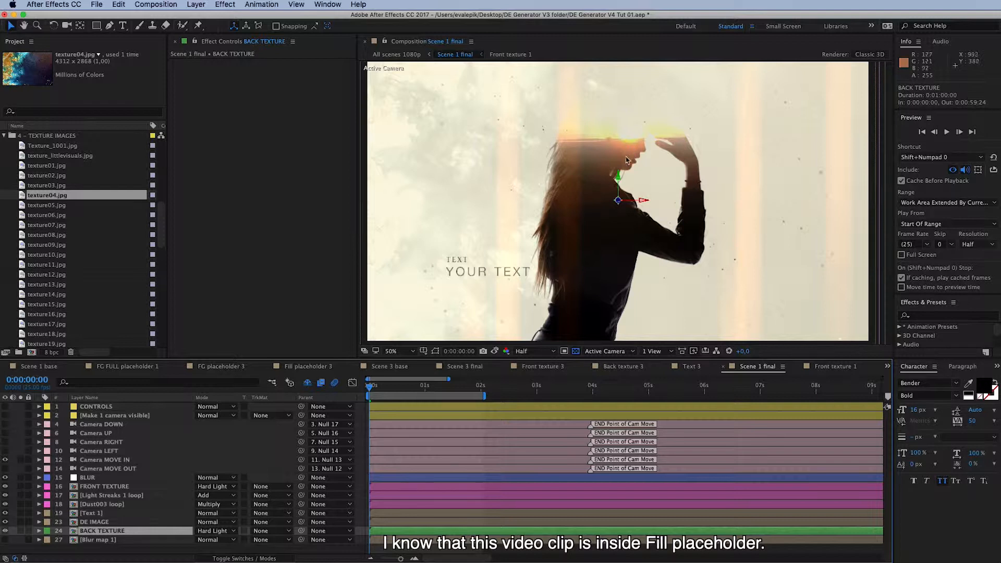
scroll(78, 265, up, 10)
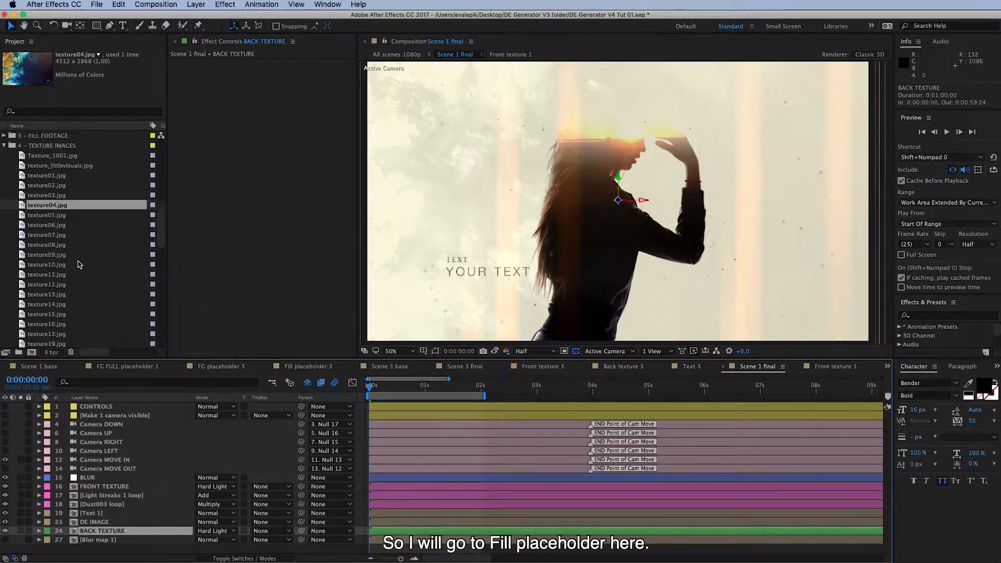
scroll(78, 265, up, 3)
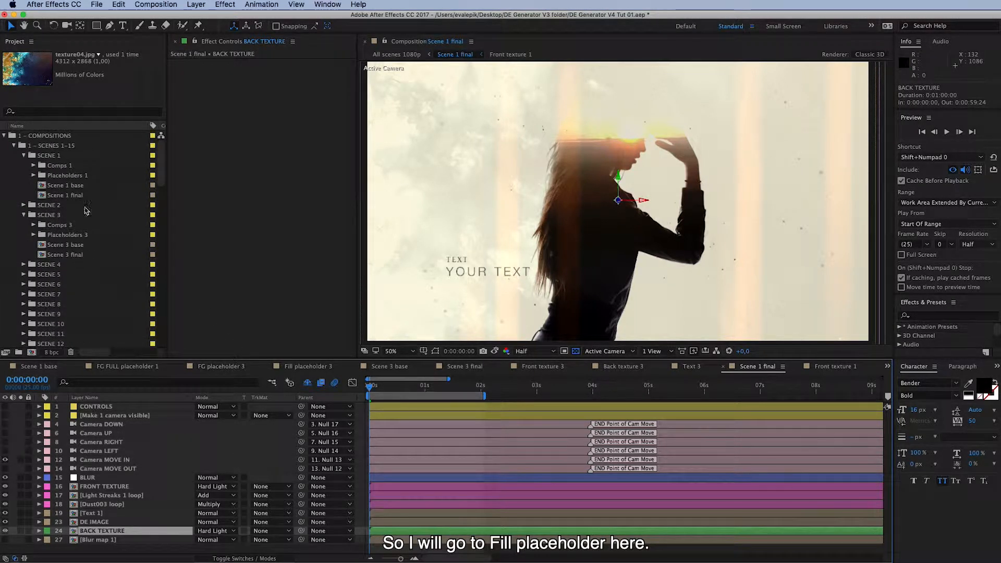
click(73, 175)
click(34, 175)
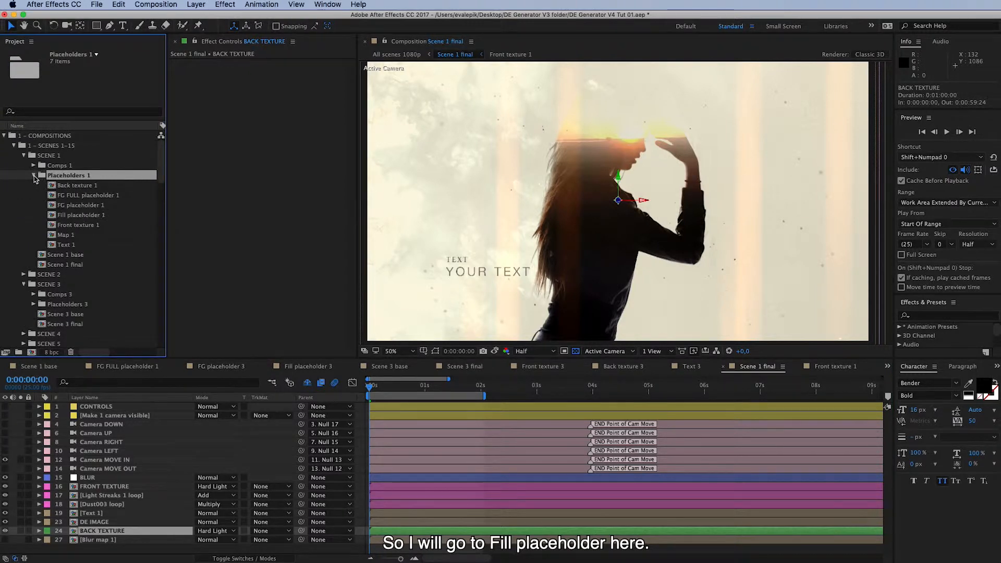
double_click(81, 215)
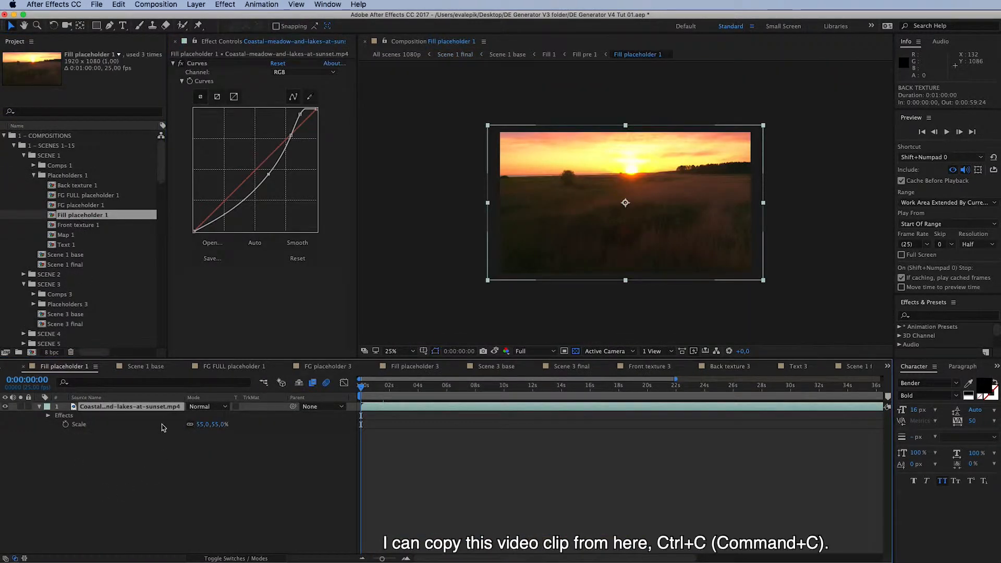
click(160, 409)
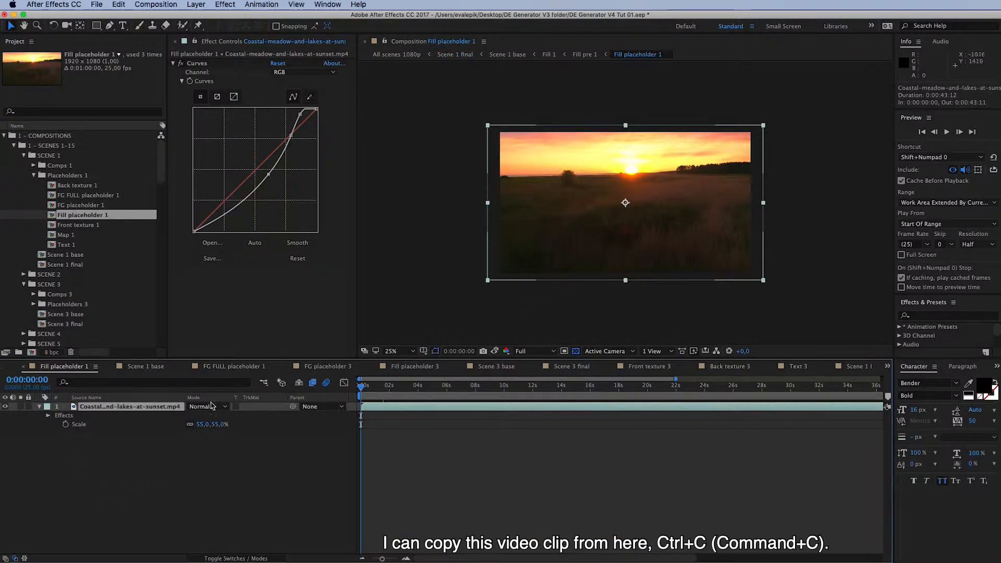
key(super+c)
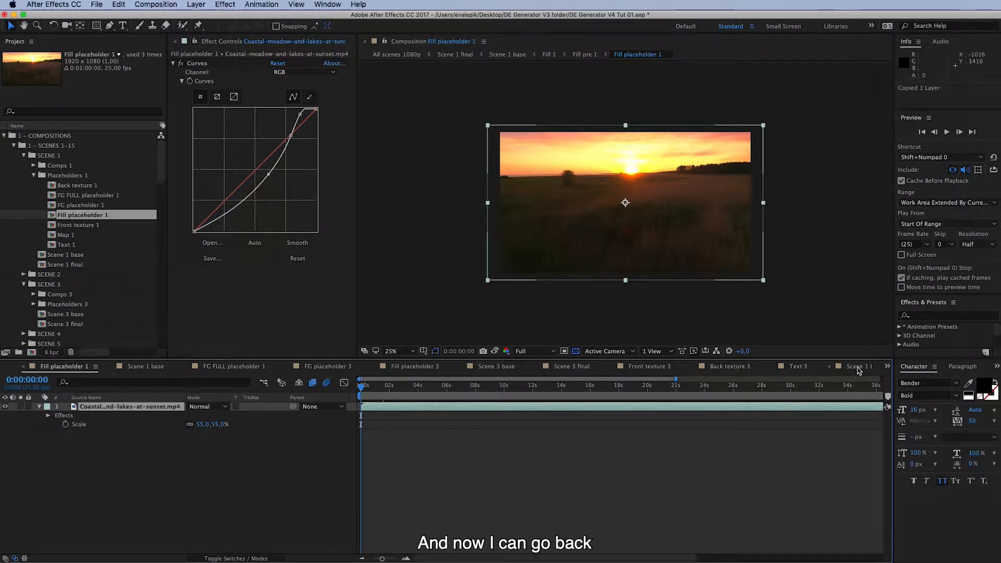
Step: Paste the copied sunset clip into the Back texture 1 composition and view the result in Scene 1 final
click(887, 366)
click(923, 513)
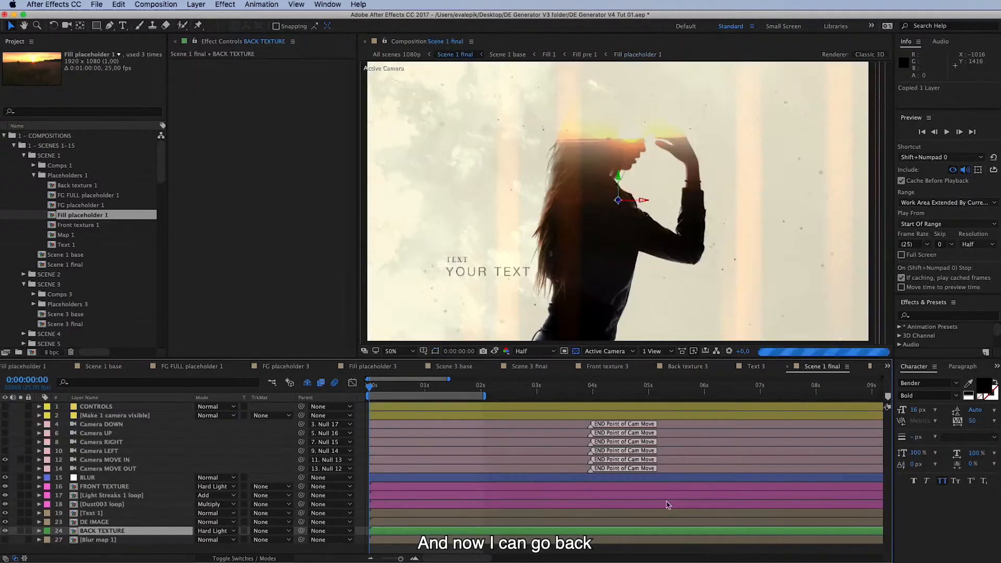
double_click(97, 532)
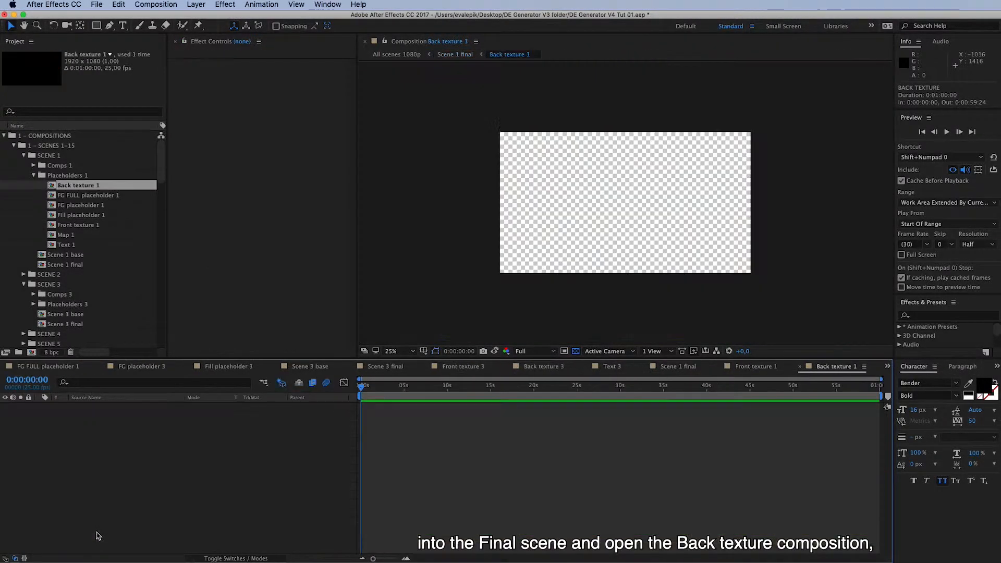
key(super+v)
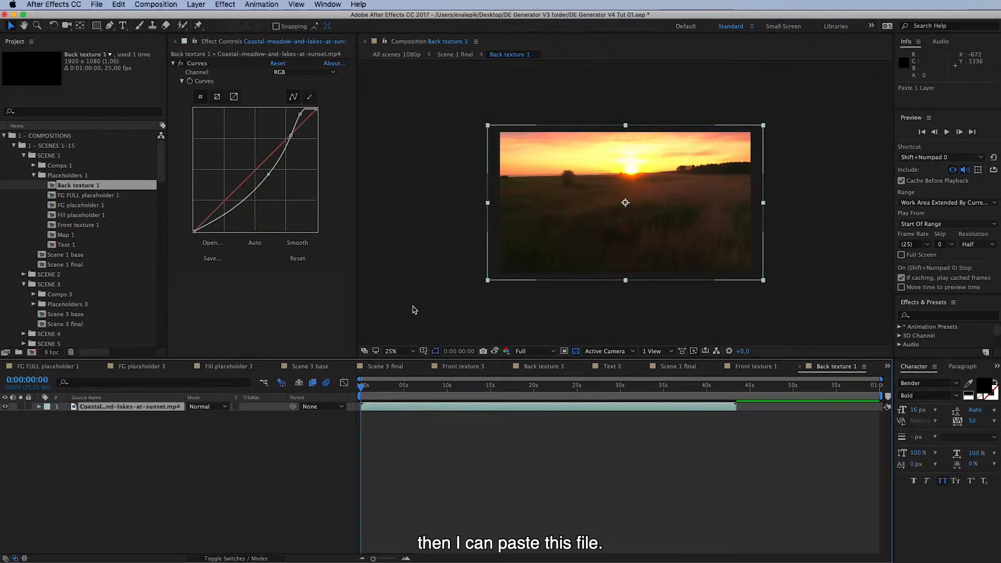
key(period)
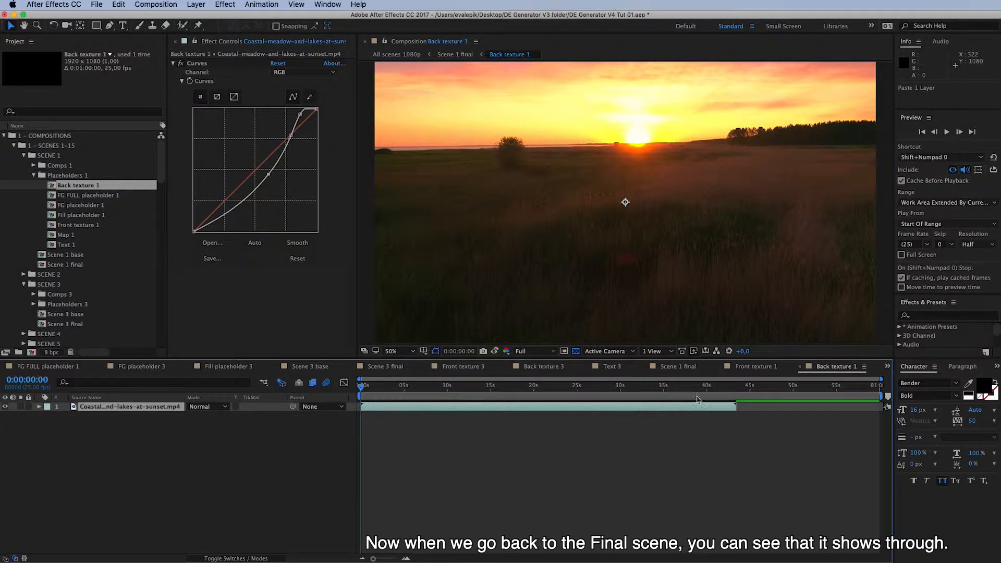
click(693, 370)
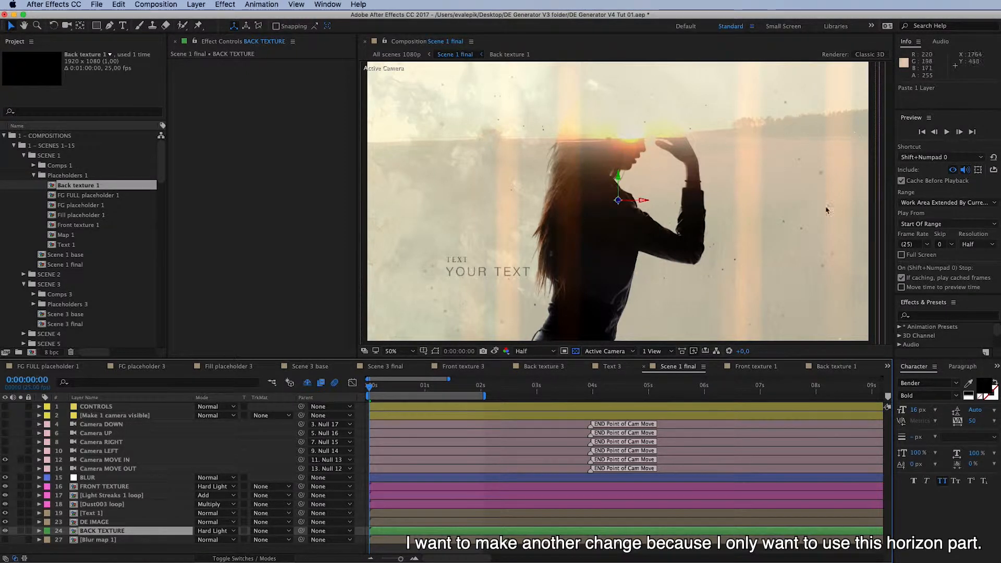
Step: In Back texture 1, add a full-size ellipse mask to the sunset clip layer
click(838, 368)
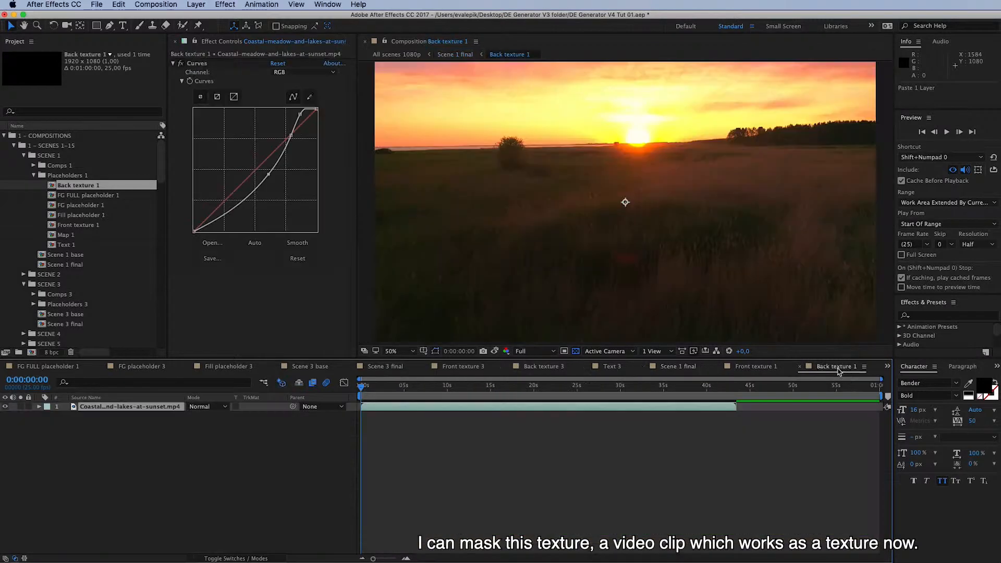
click(164, 409)
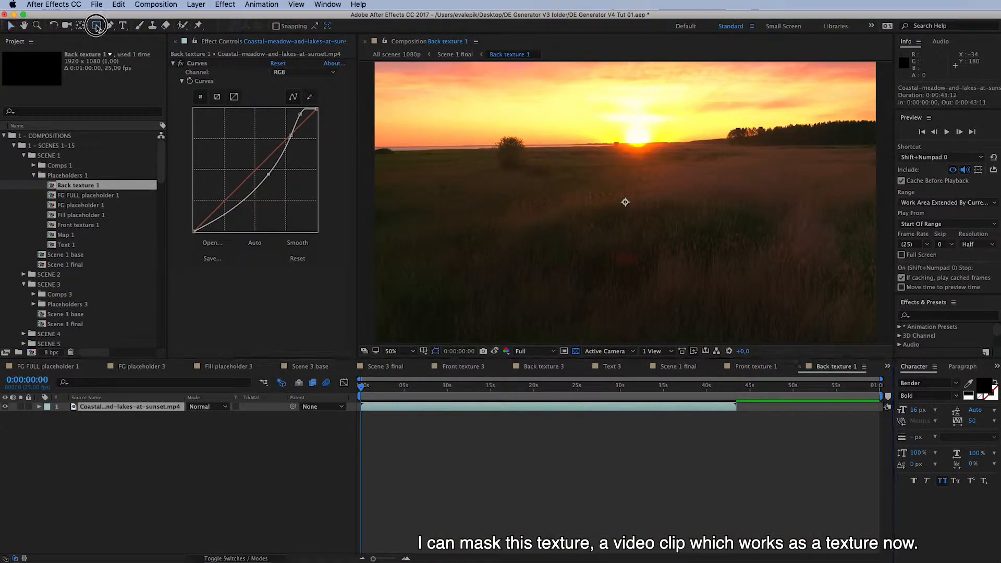
click(99, 29)
drag(100, 32, 130, 50)
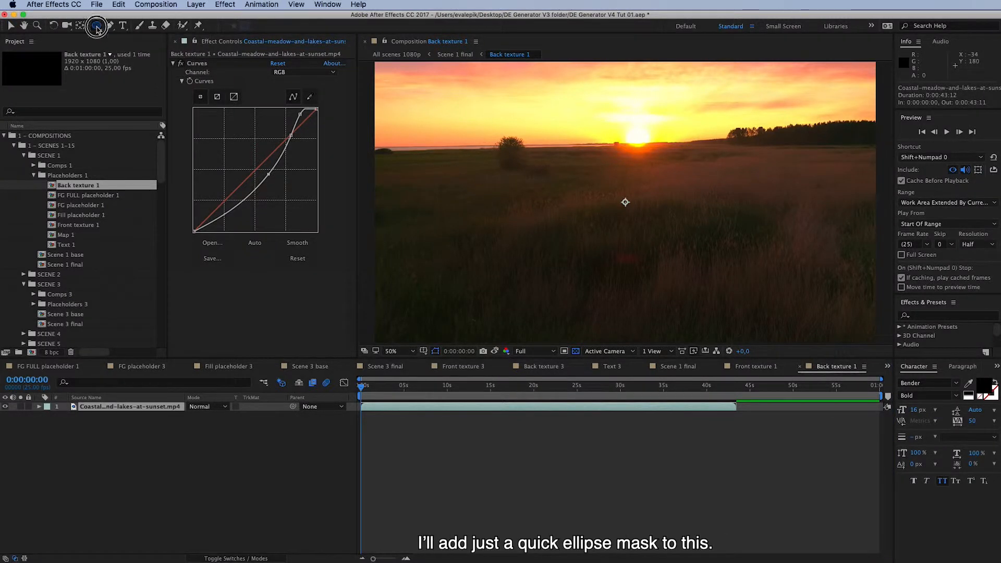
double_click(96, 25)
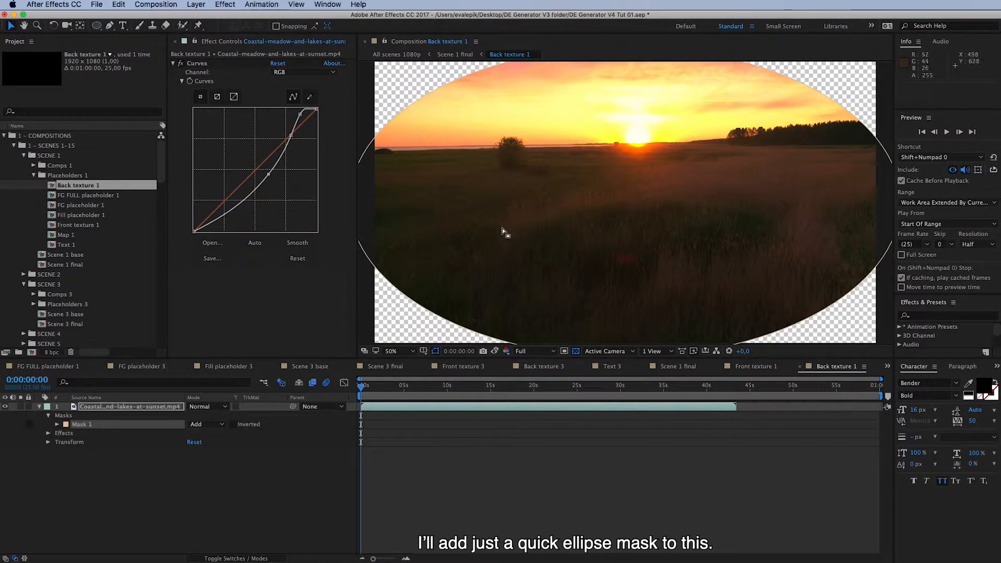
Step: Reshape the ellipse mask into a flat oval around the horizon and sun, narrowing its width to 85.2%
click(57, 424)
click(114, 434)
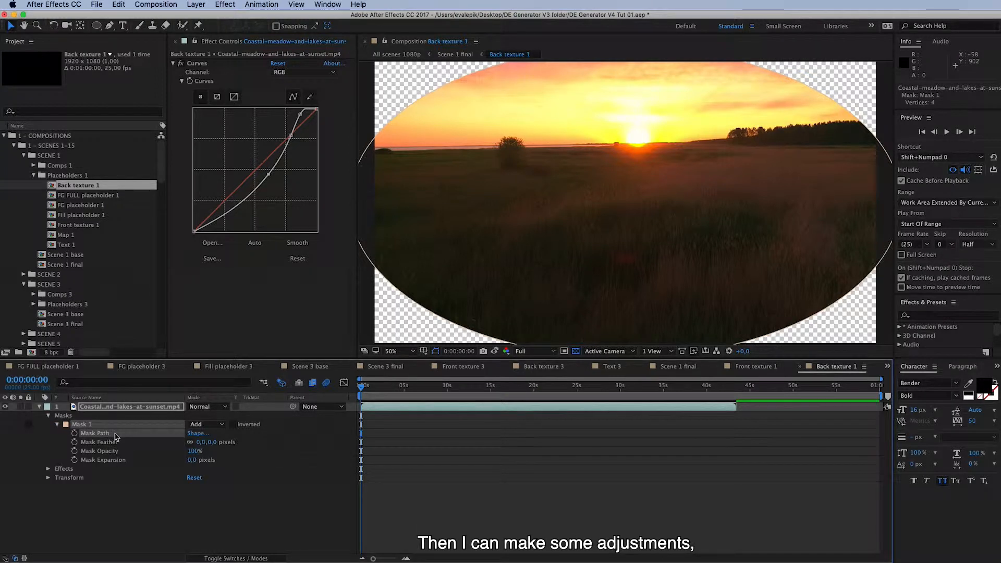
scroll(622, 272, down, 2)
drag(625, 280, 628, 199)
drag(625, 125, 626, 143)
drag(764, 171, 743, 172)
Step: Set the sunset clip's Mask Feather to 549 pixels
drag(212, 443, 329, 441)
drag(222, 442, 330, 440)
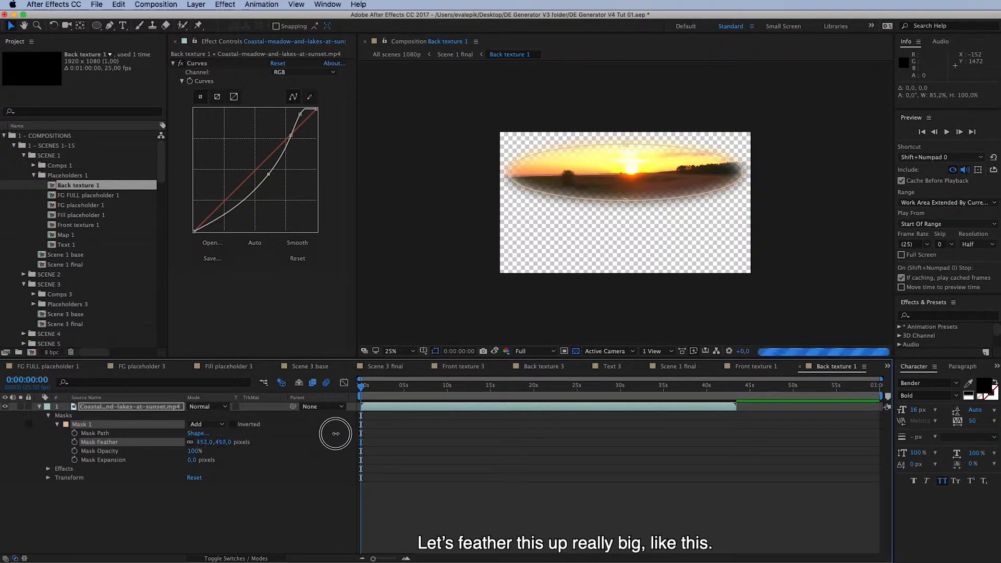
drag(224, 442, 266, 438)
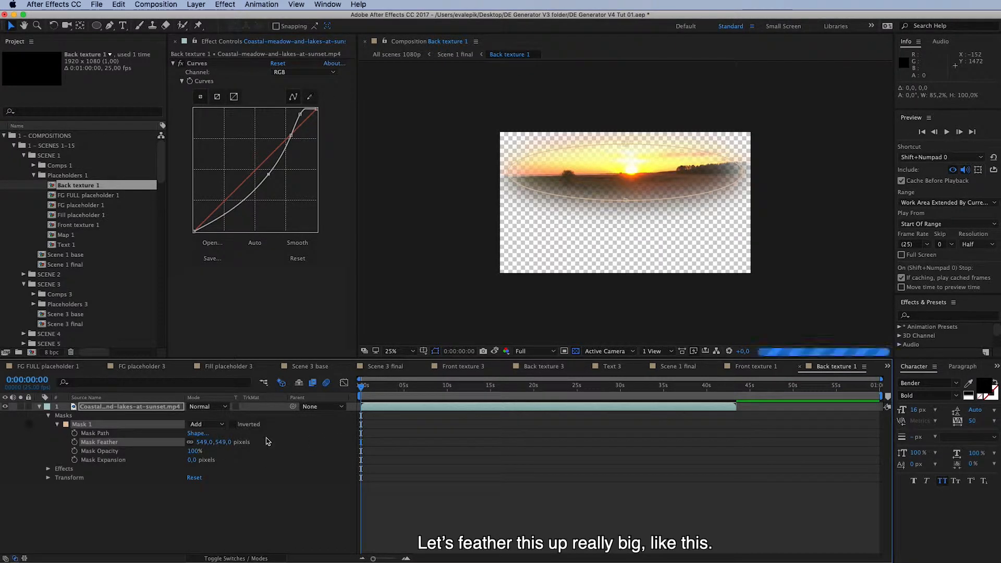
Step: In Scene 1 final, set BACK Texture Opacity to 55 on the CONTROLS layer
click(677, 367)
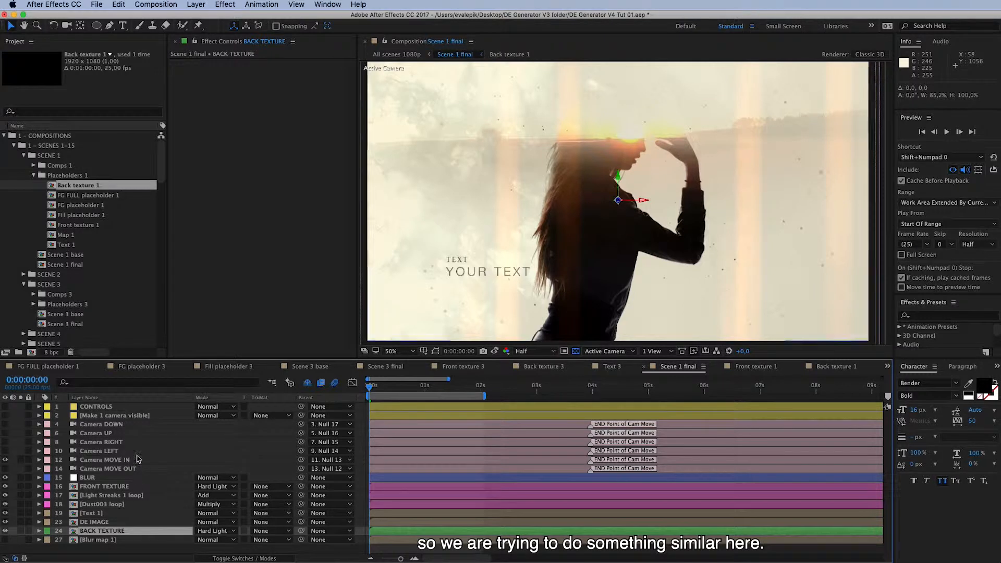
click(149, 407)
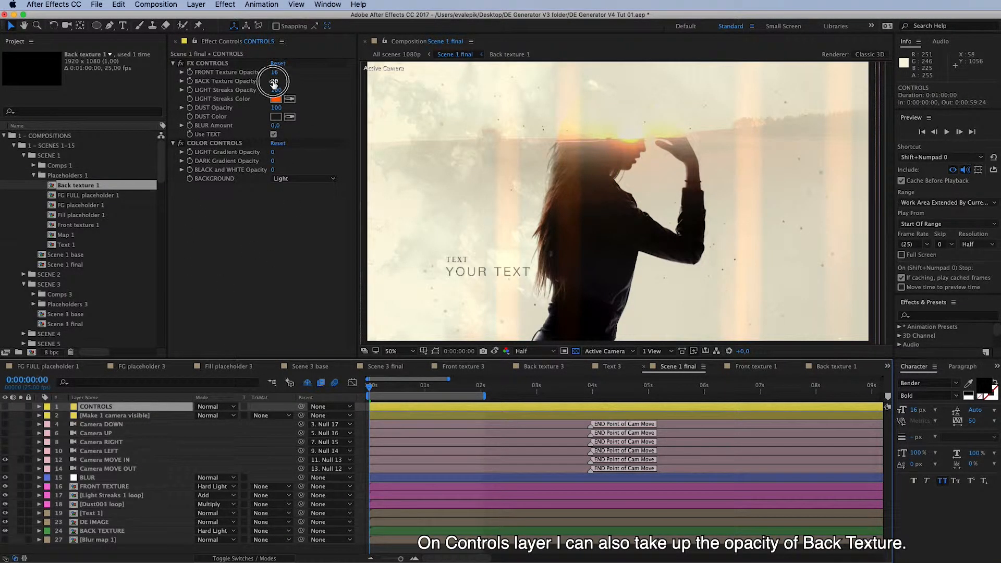
drag(275, 81, 342, 115)
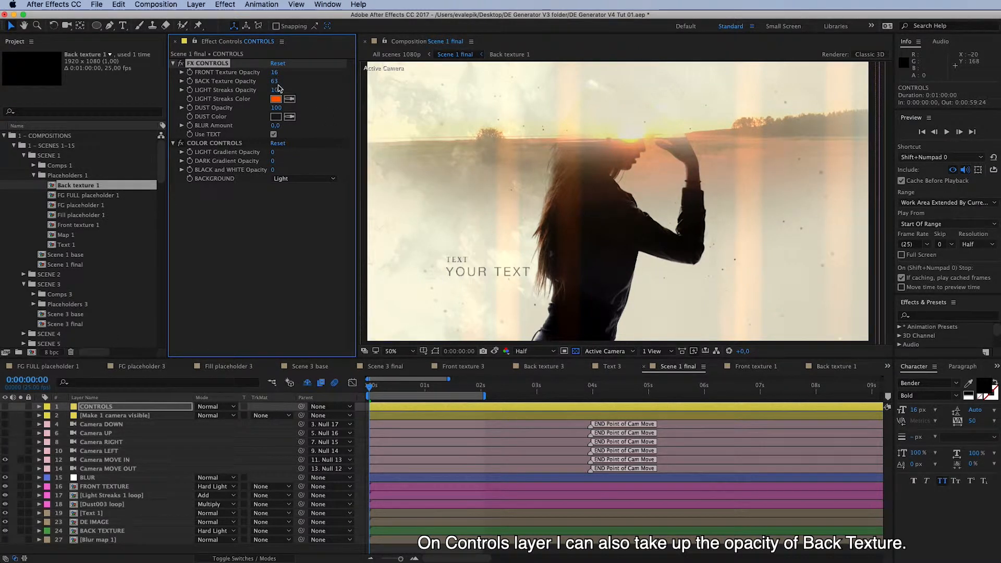
mouse_move(275, 81)
mouse_down()
mouse_move(262, 81)
mouse_move(271, 83)
mouse_up()
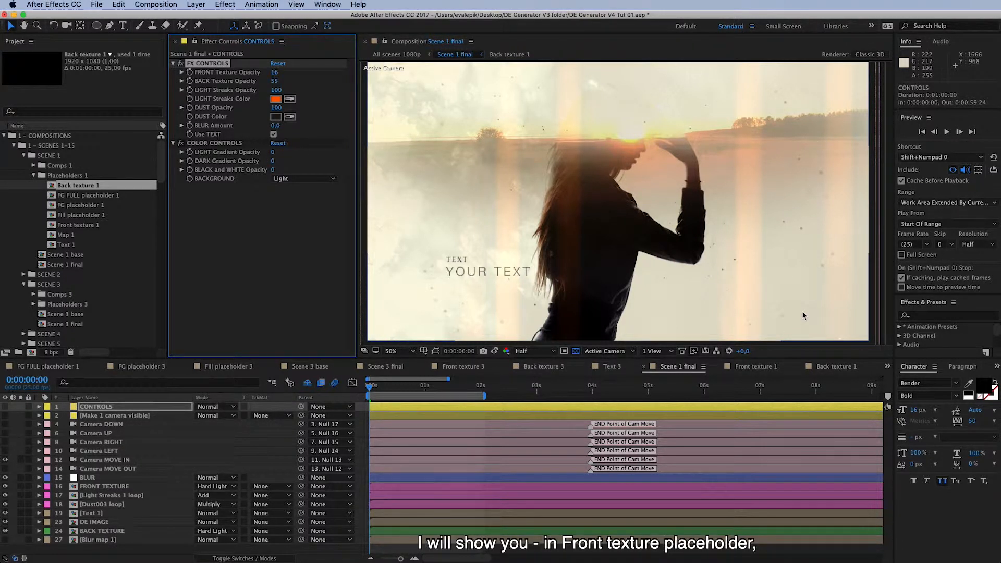
Step: Duplicate the texture04.jpg layer in the Front texture 1 composition
click(750, 367)
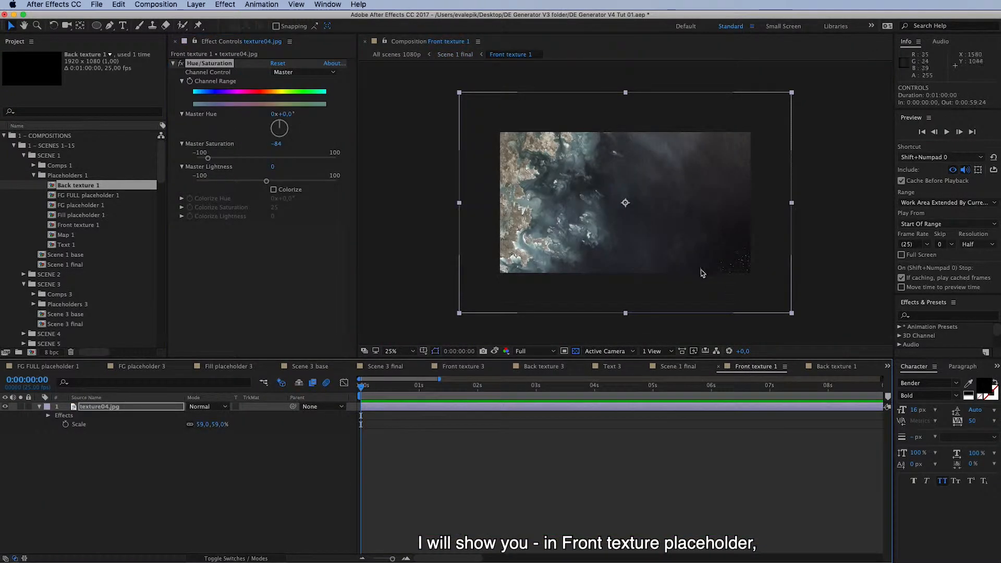
click(174, 409)
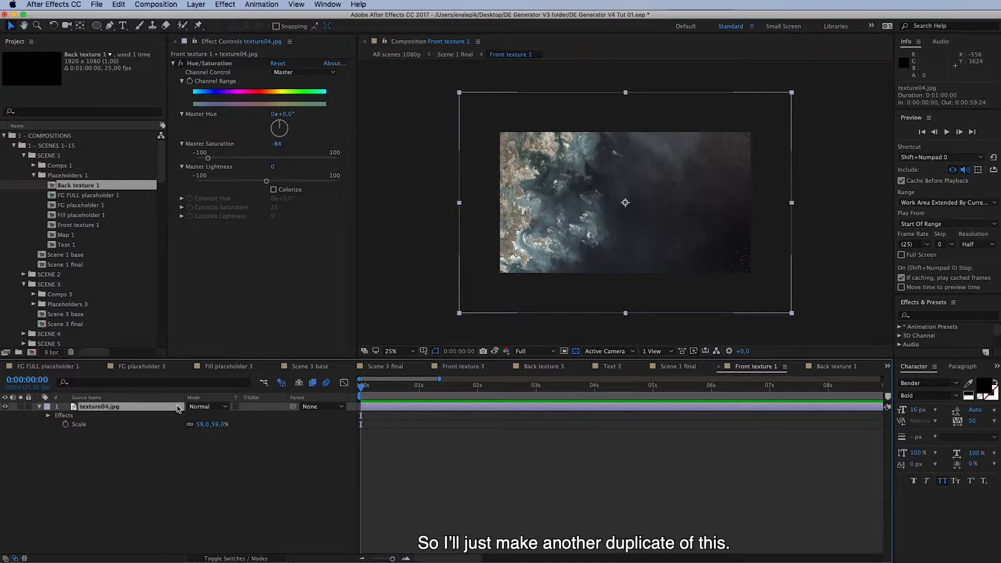
key(super+d)
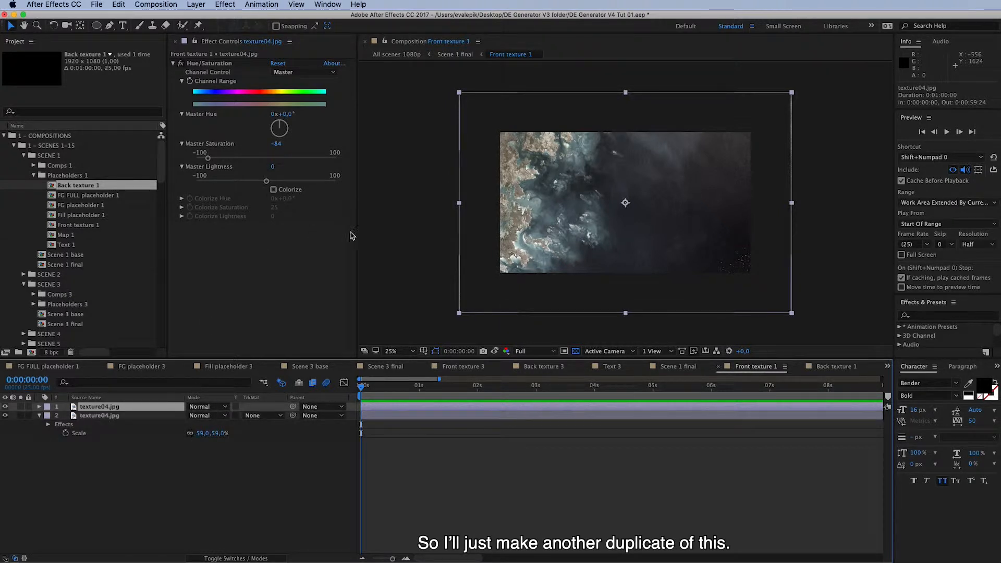
Step: Flip the duplicated texture04.jpg layer horizontally and vertically, and compare it with the original by toggling its visibility
right_click(131, 407)
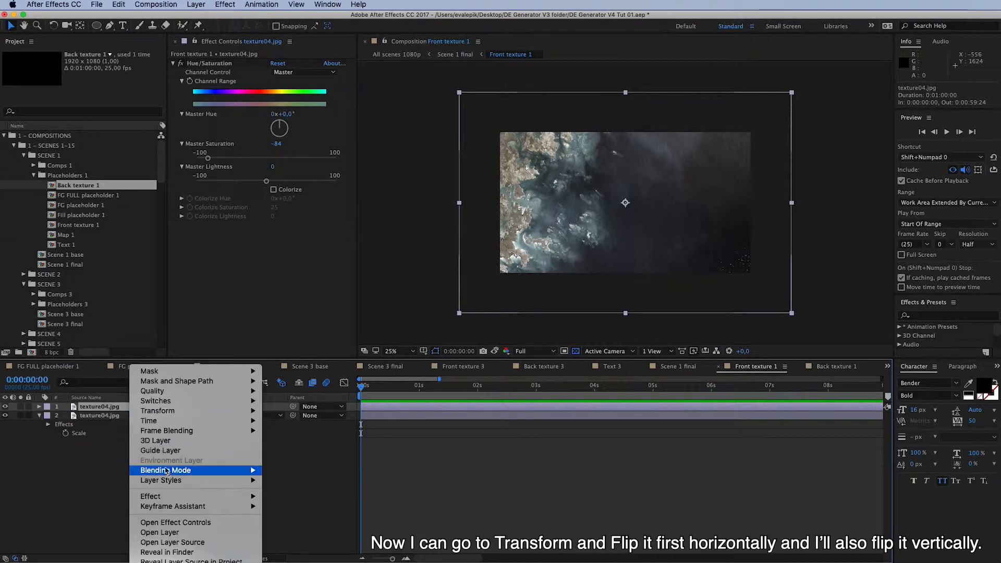
mouse_move(256, 412)
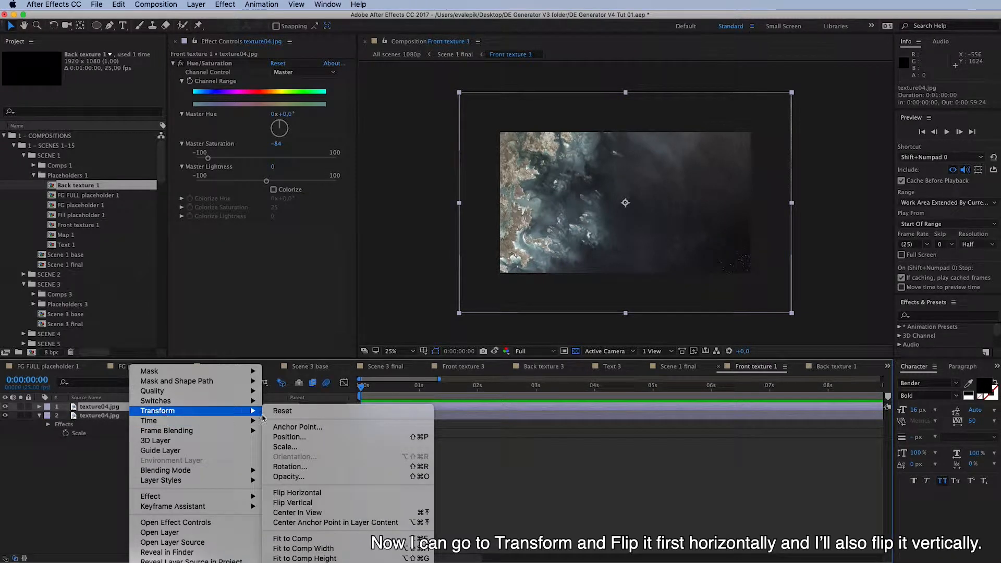
click(296, 493)
click(157, 410)
right_click(156, 410)
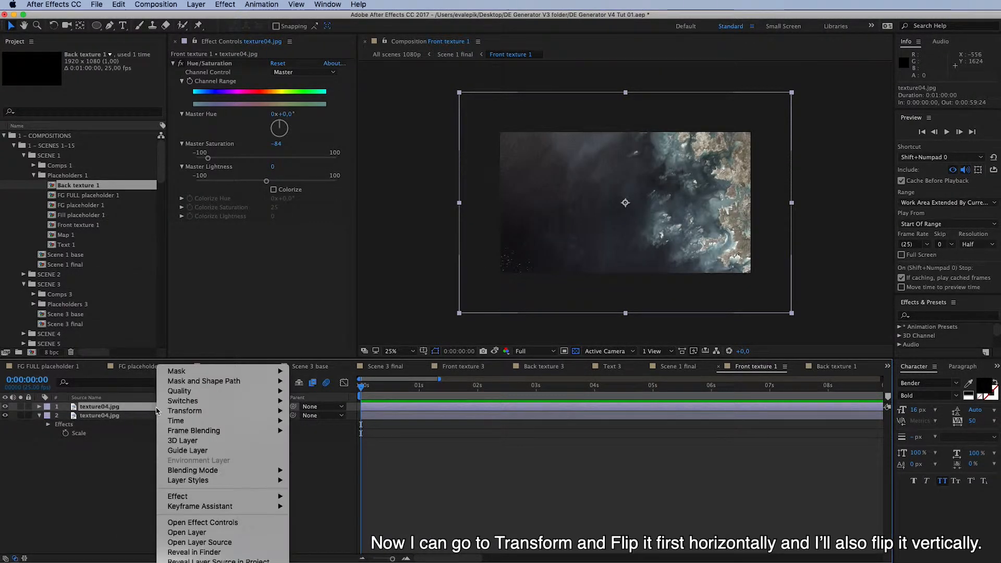
mouse_move(269, 414)
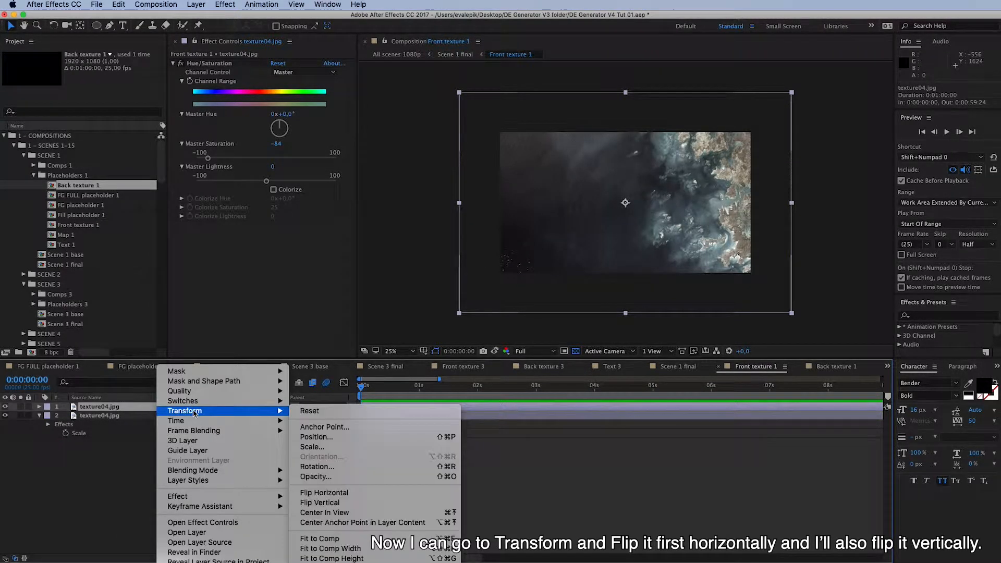
click(321, 502)
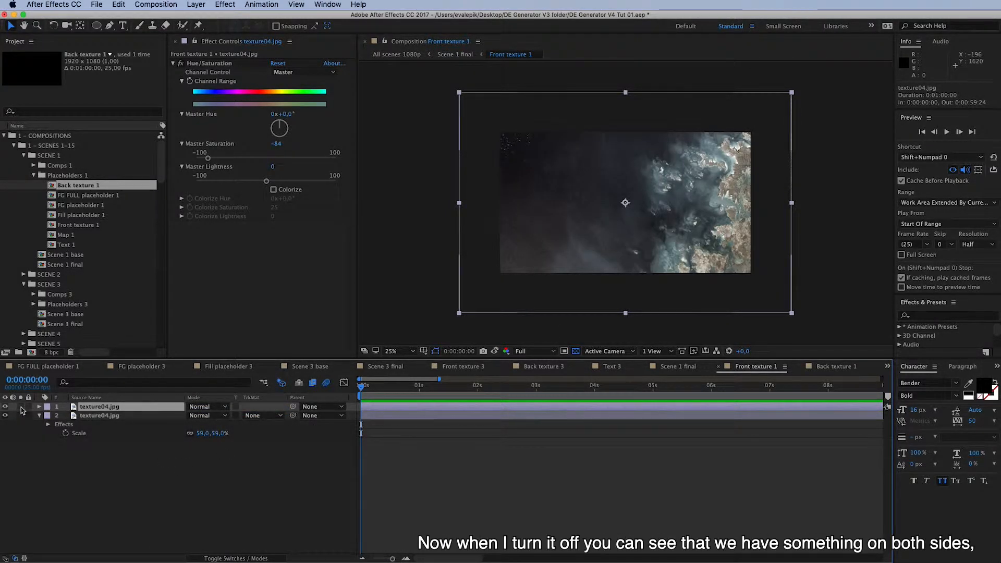
click(5, 407)
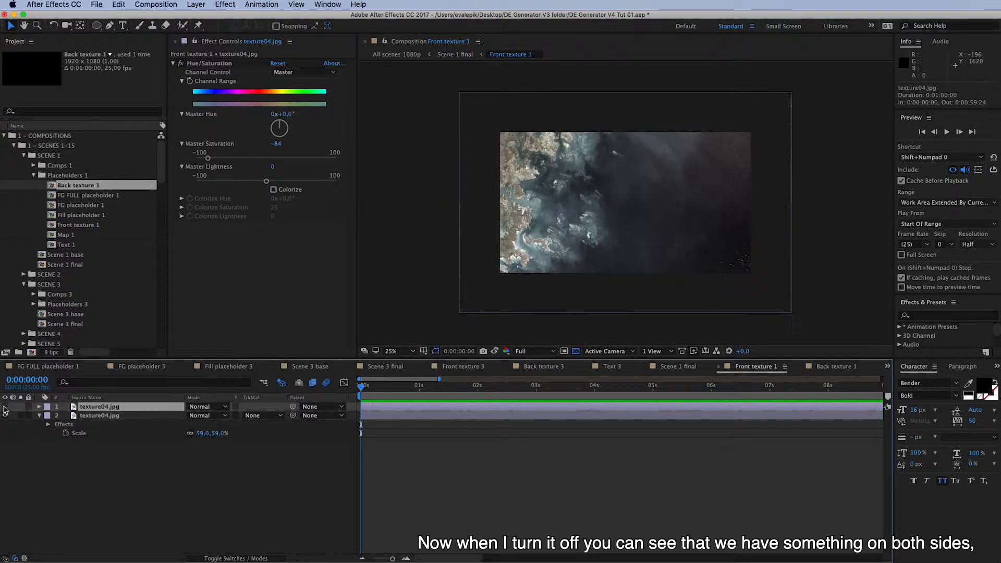
click(5, 407)
click(5, 408)
click(5, 406)
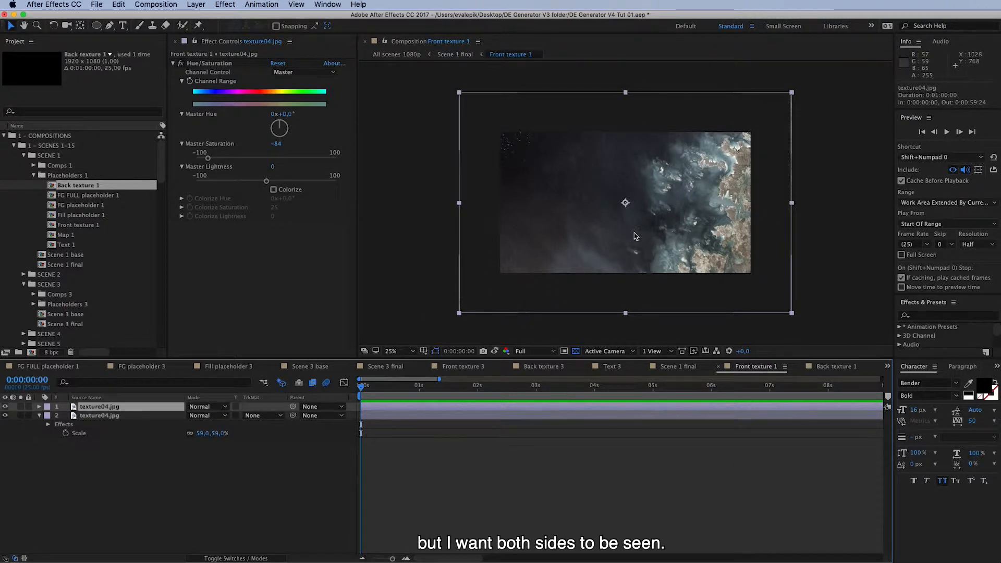
Step: Add a full-size rectangle mask to the upper texture04.jpg layer
click(102, 27)
drag(103, 29, 137, 25)
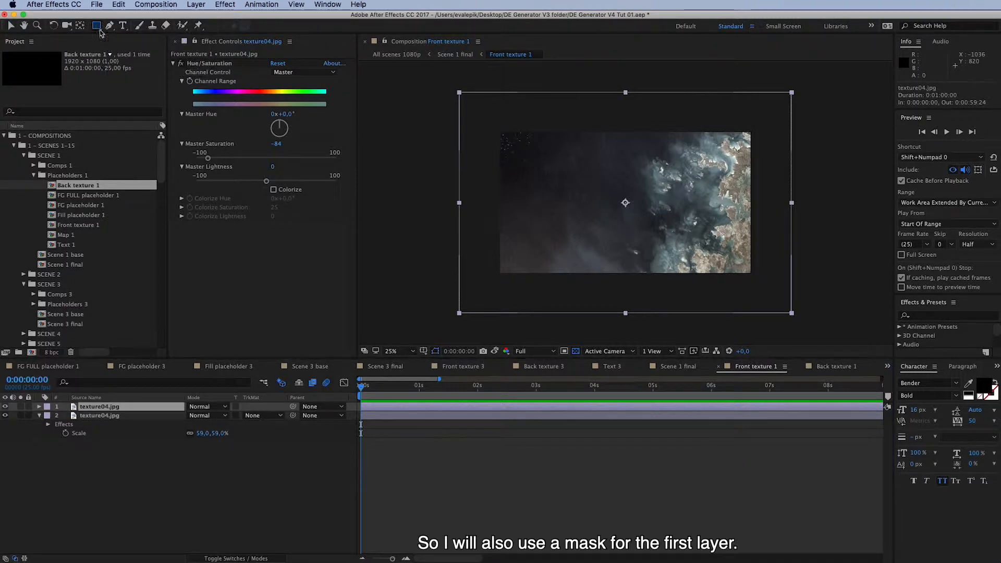
double_click(97, 26)
key(v)
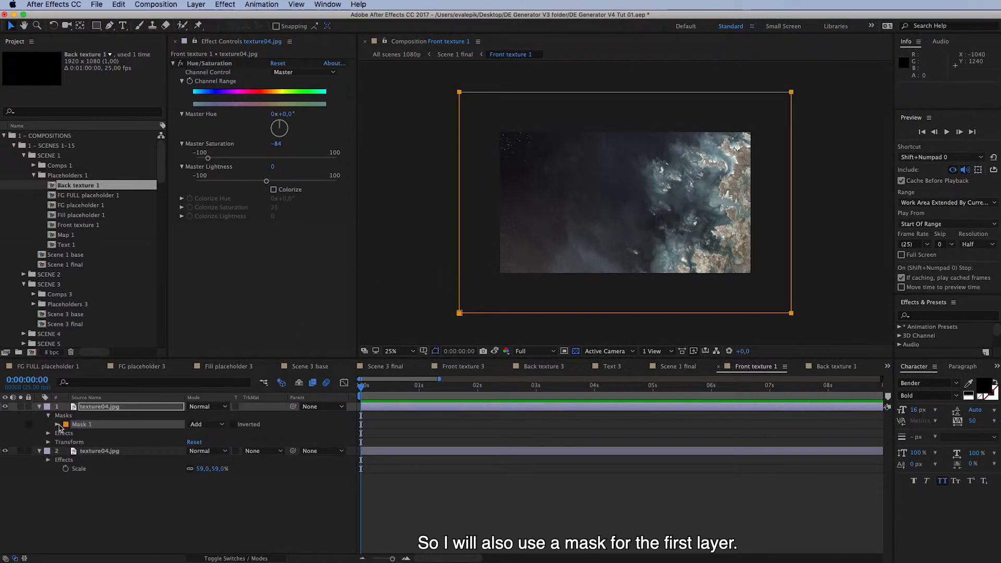
Step: Narrow the rectangle mask to 49.4% width over the texture's right half and set its Mask Feather to 315 pixels
click(57, 424)
click(99, 434)
key(super+t)
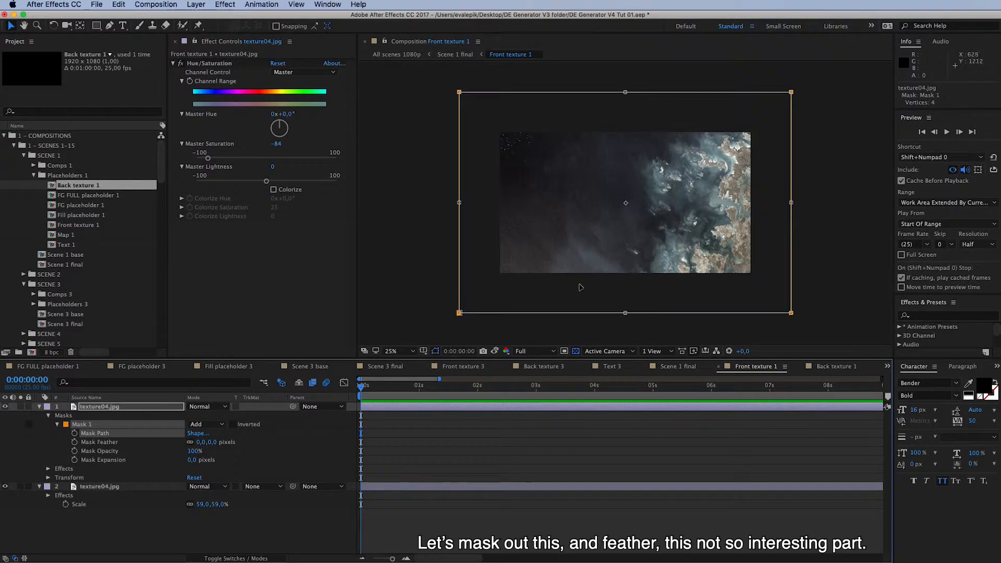
drag(458, 202, 627, 217)
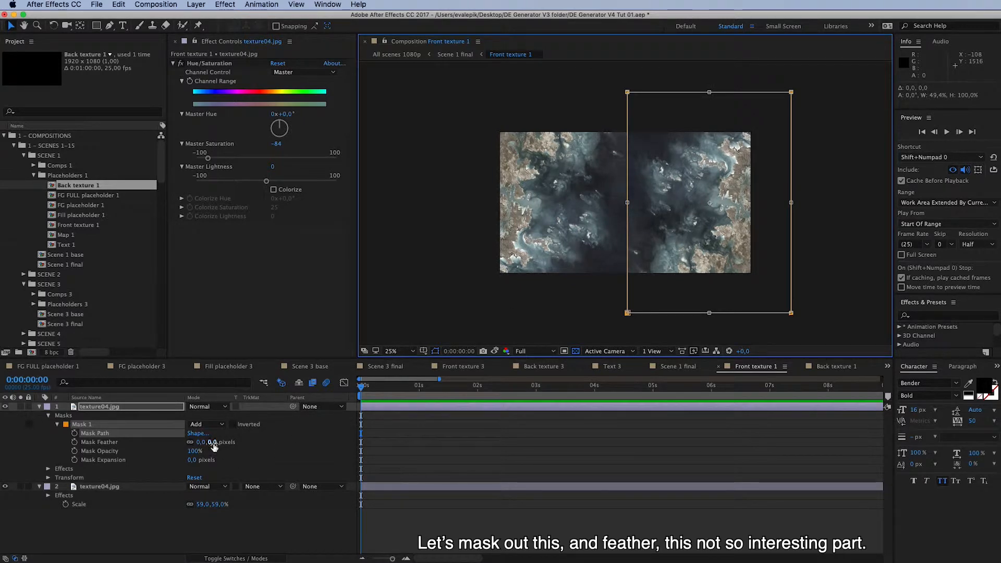
drag(210, 442, 295, 440)
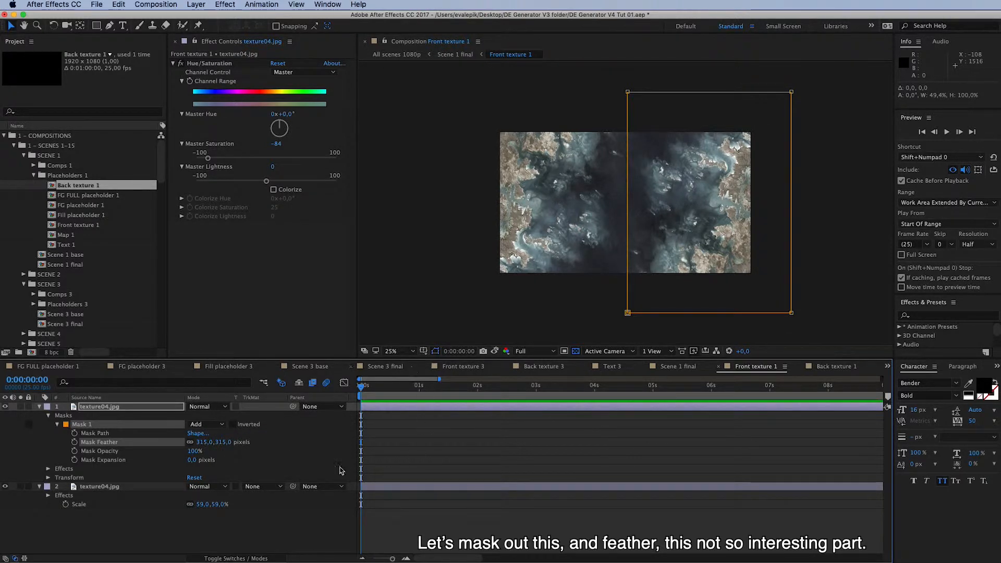
Step: Add a Curves effect to the lower texture04.jpg layer and shape its RGB curve into a steep S for stronger contrast
click(157, 487)
click(39, 407)
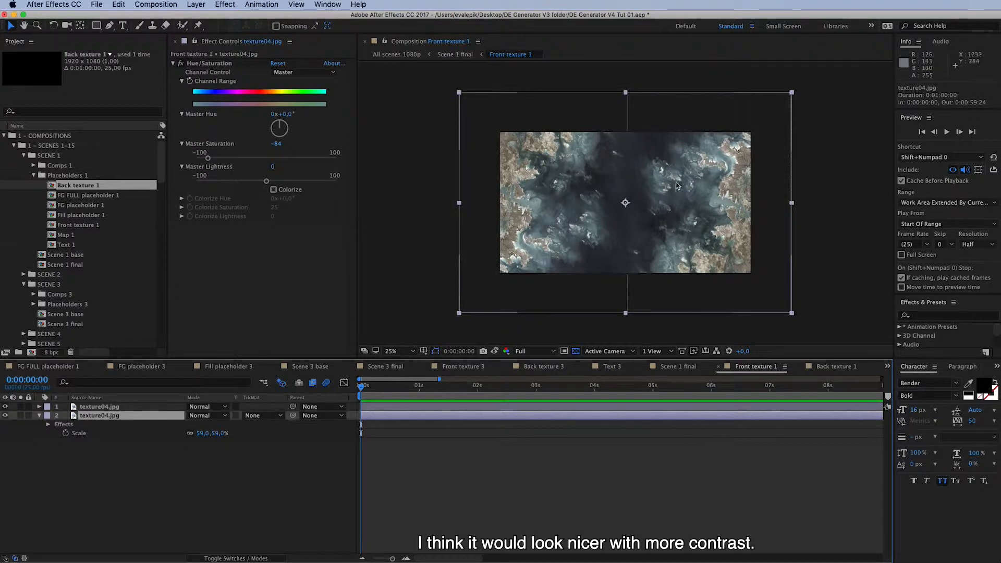
click(232, 2)
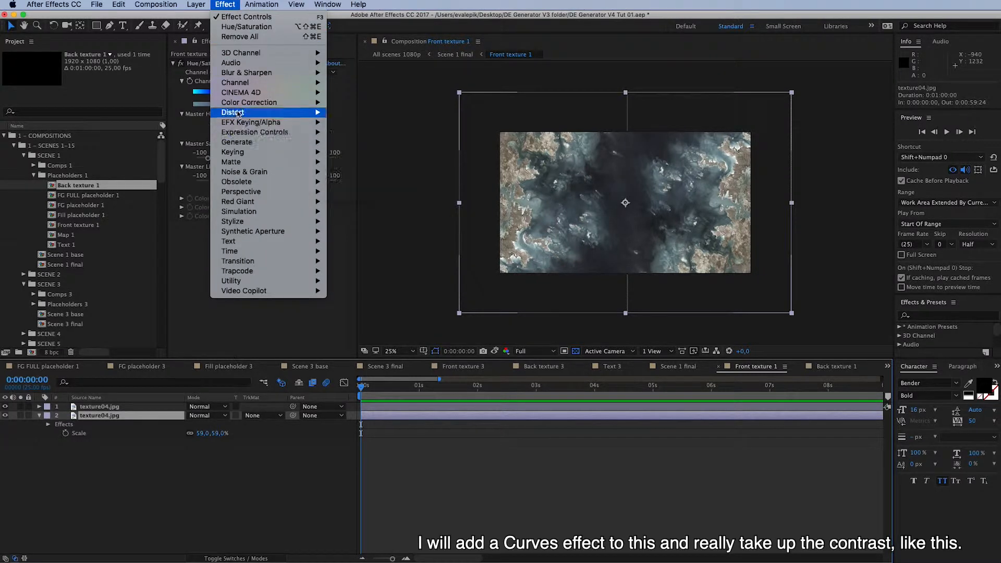
mouse_move(241, 105)
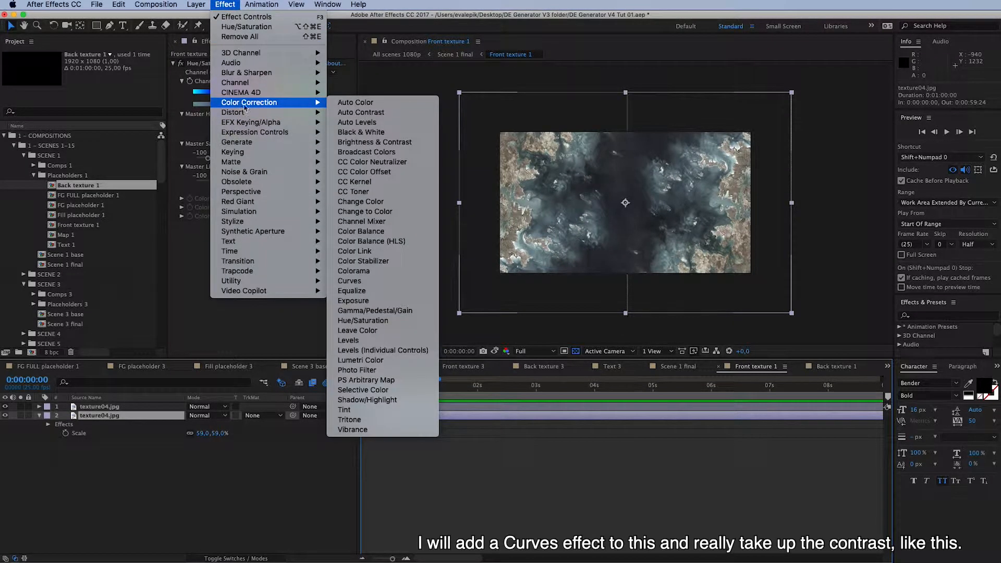
click(365, 280)
drag(287, 224, 285, 202)
drag(218, 279, 240, 289)
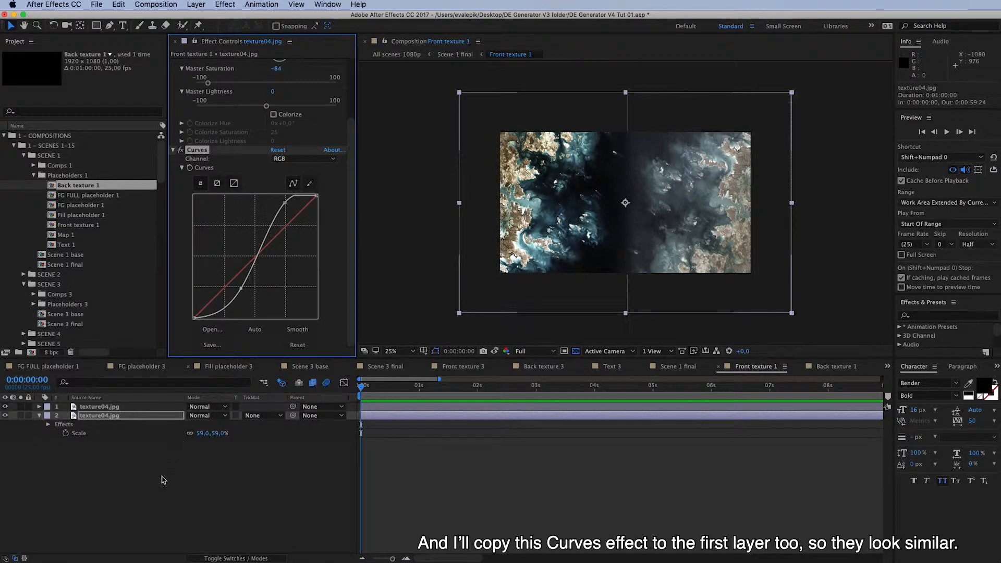
Step: Copy the Curves effect to the upper texture04.jpg layer
click(143, 410)
key(super+v)
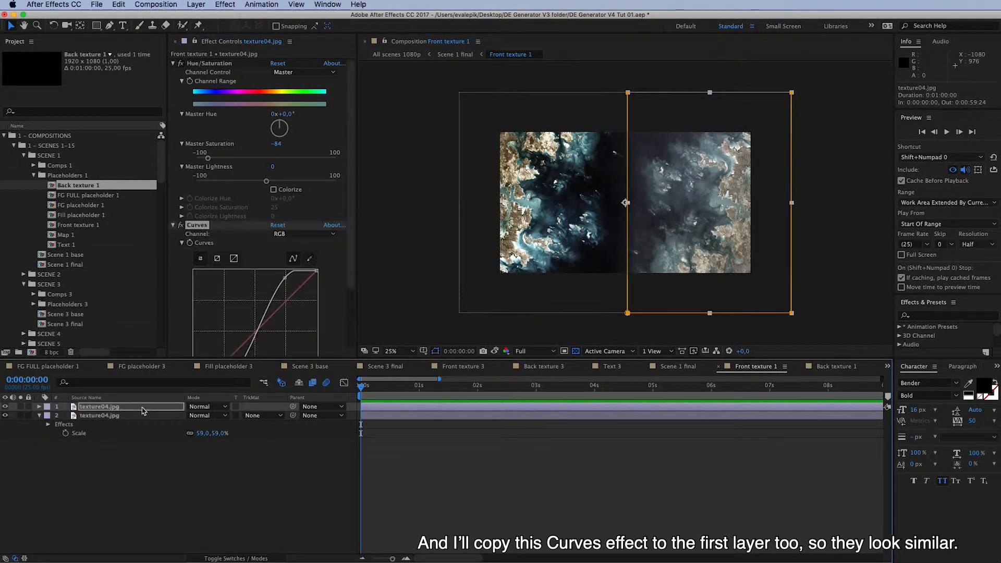
click(282, 485)
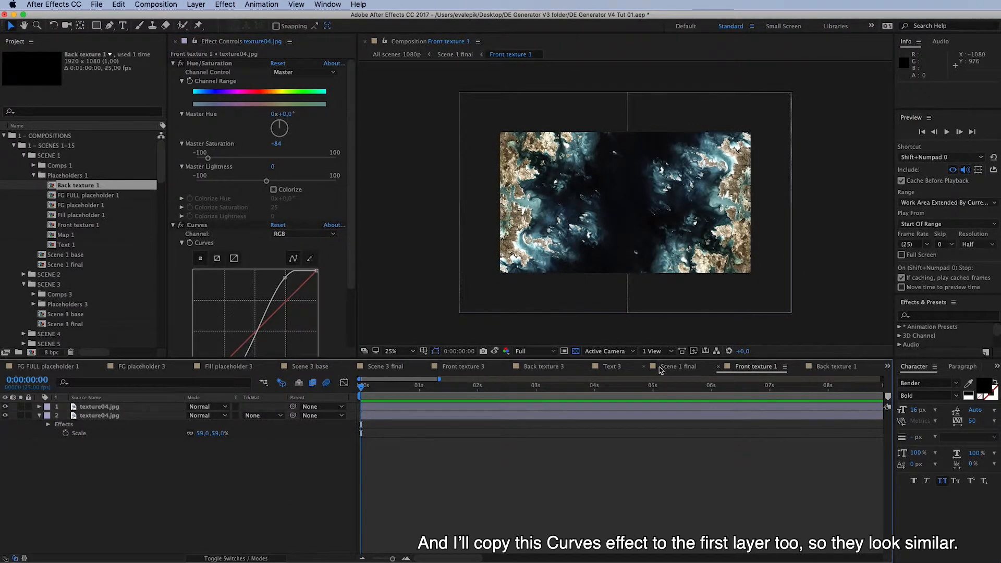
Step: In Scene 1 final, set FRONT Texture Opacity to 13 on the CONTROLS layer
click(661, 368)
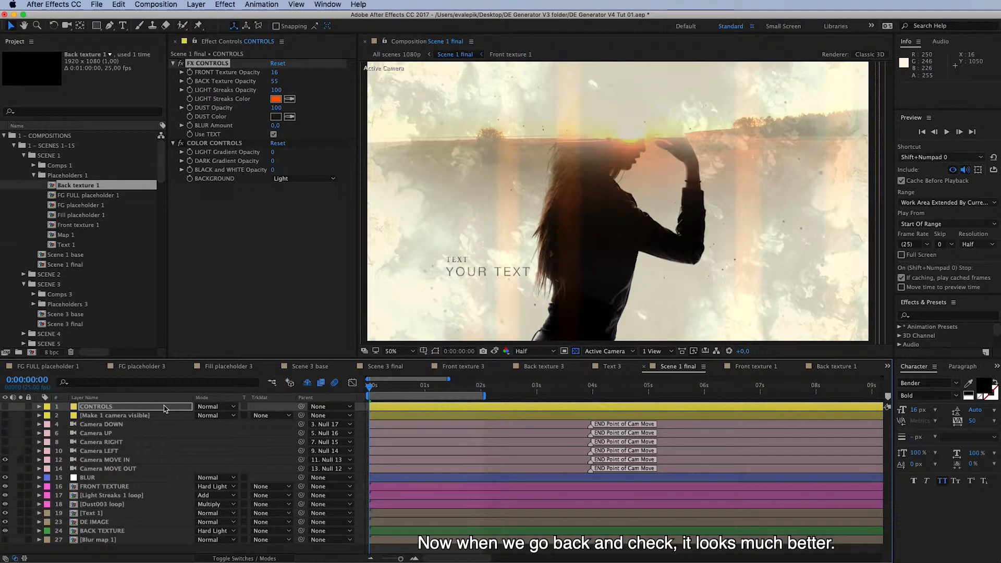
click(163, 407)
click(276, 73)
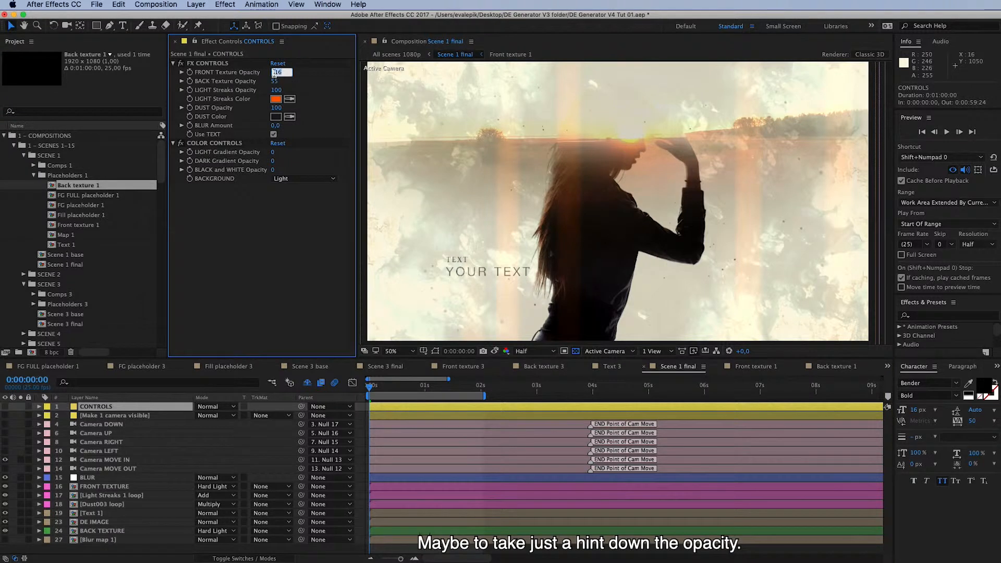
key(Down)
key(Down)
key(Down)
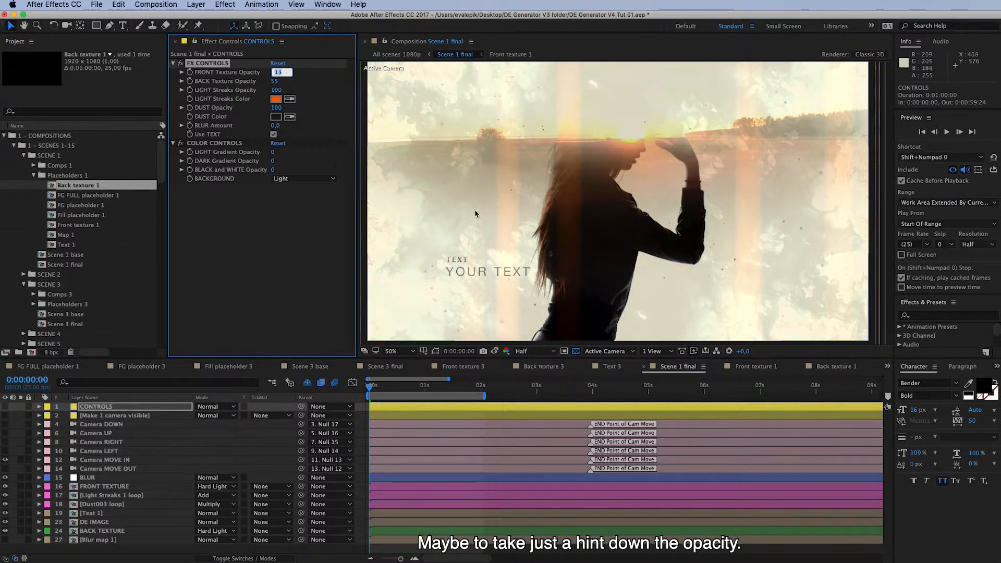
click(282, 189)
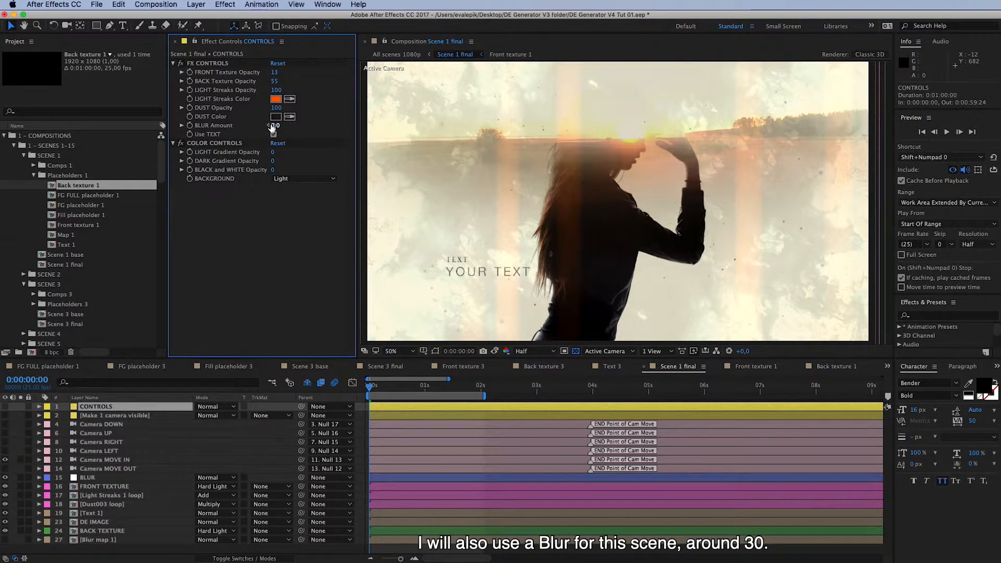
Step: Set BLUR Amount to 31 and LIGHT Streaks Opacity to 52 on the CONTROLS layer
drag(273, 127, 288, 131)
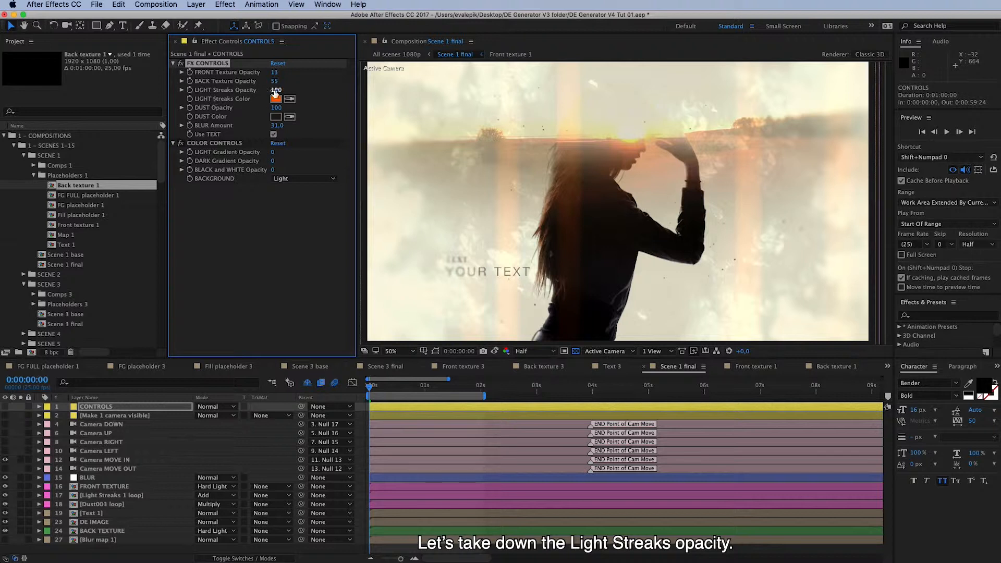
mouse_move(272, 92)
mouse_down()
mouse_move(260, 89)
mouse_move(275, 90)
mouse_up()
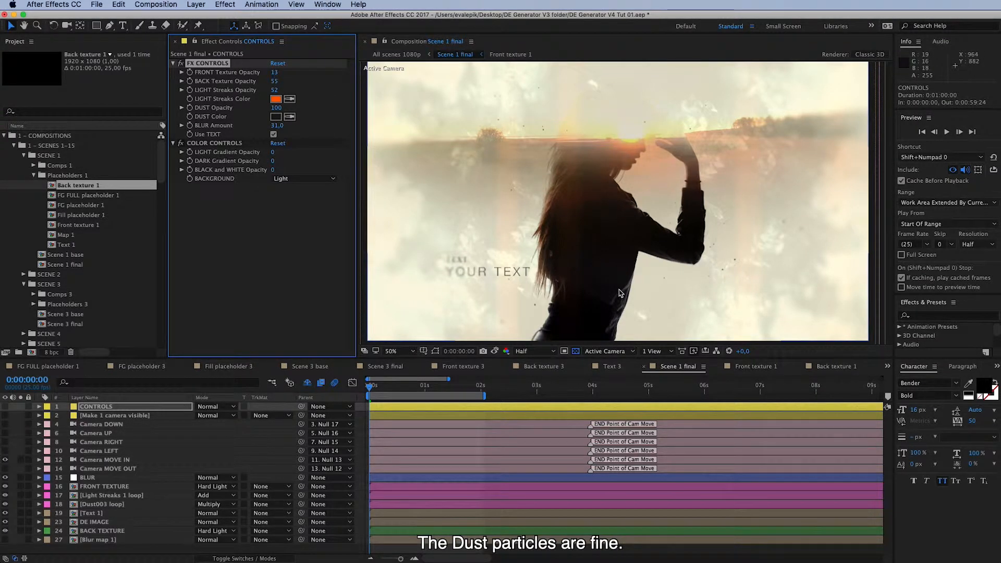
Step: In Front texture 1, add starting Rotation keyframes of 0° at 0 seconds to both texture04.jpg layers
click(754, 366)
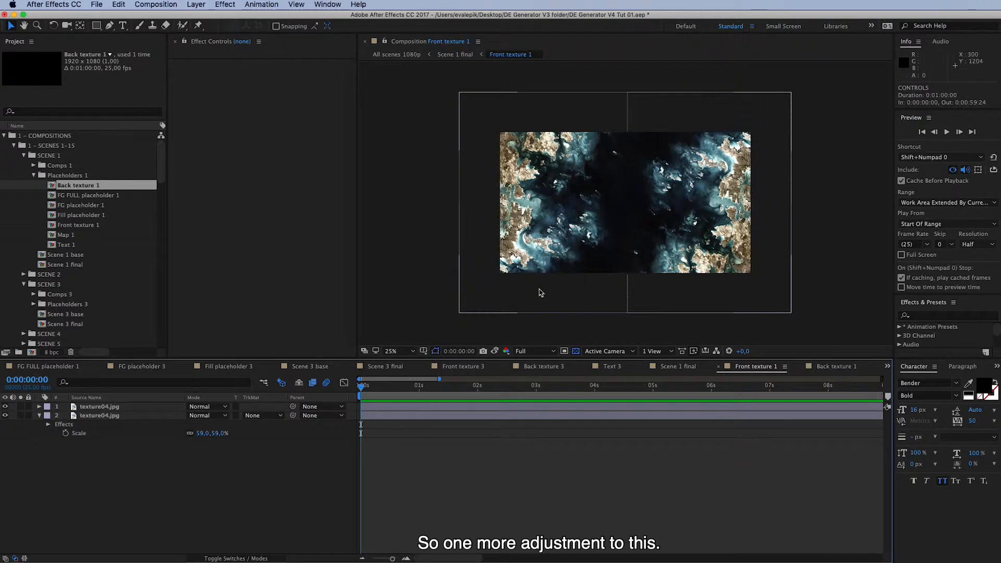
key(period)
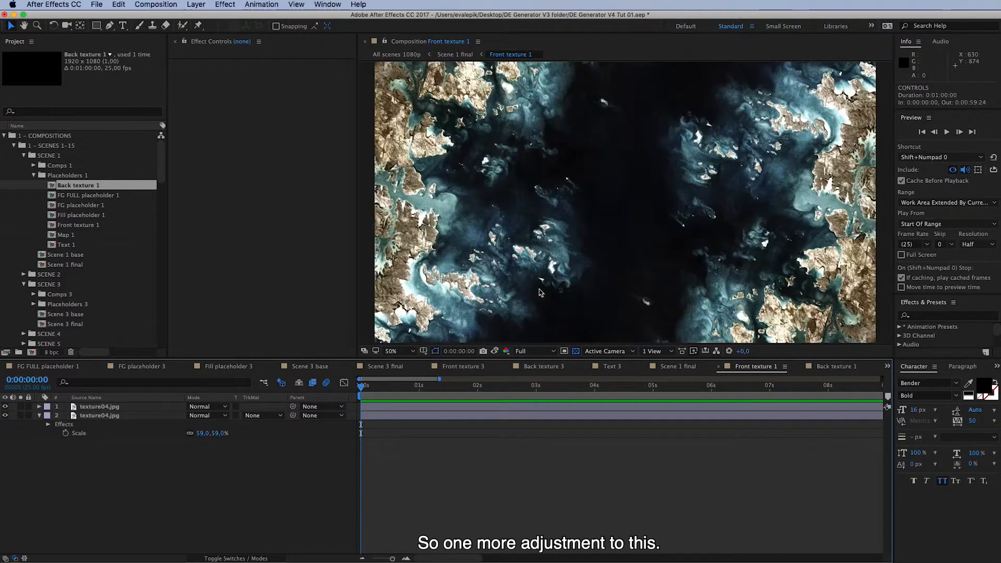
click(94, 410)
click(109, 417)
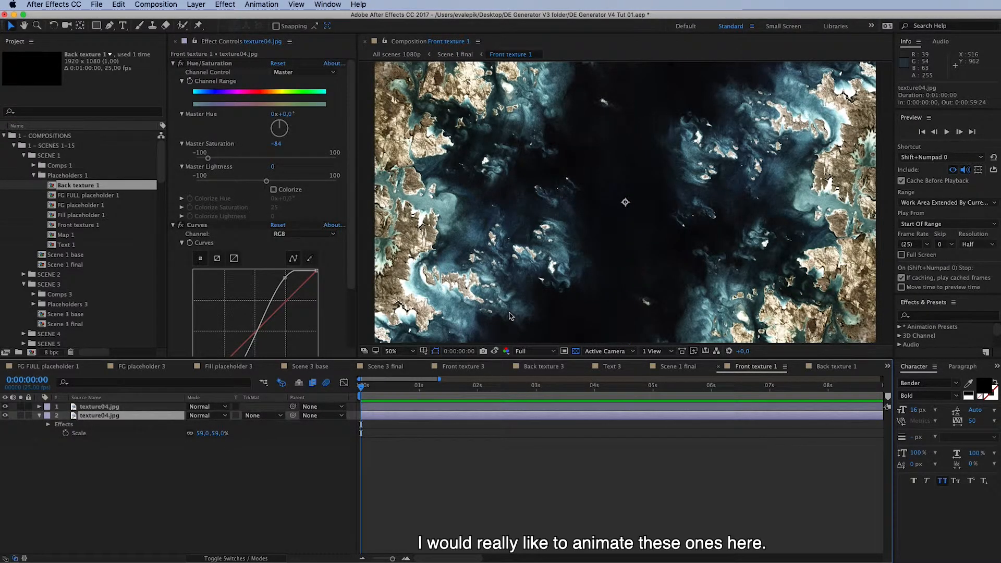
key(comma)
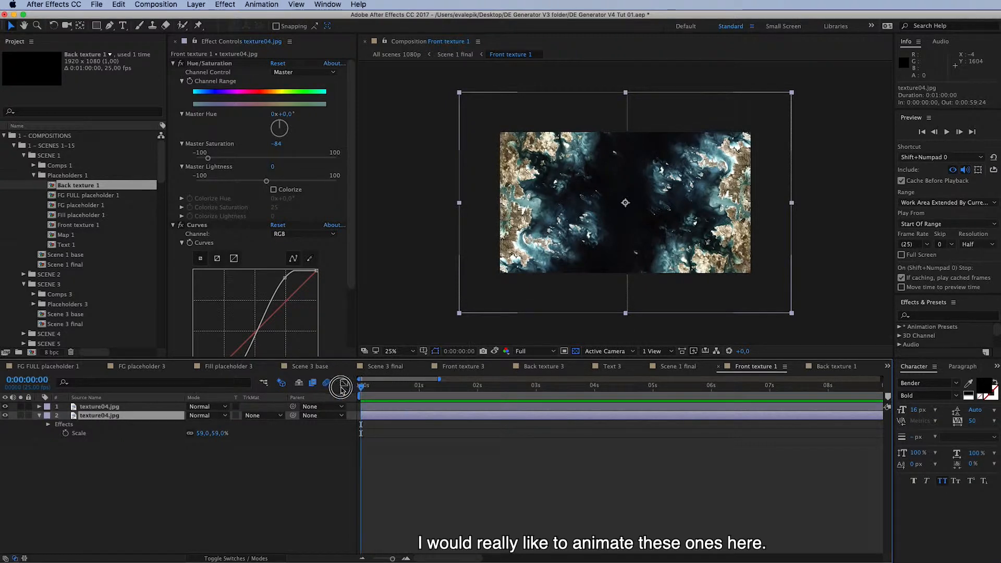
click(681, 368)
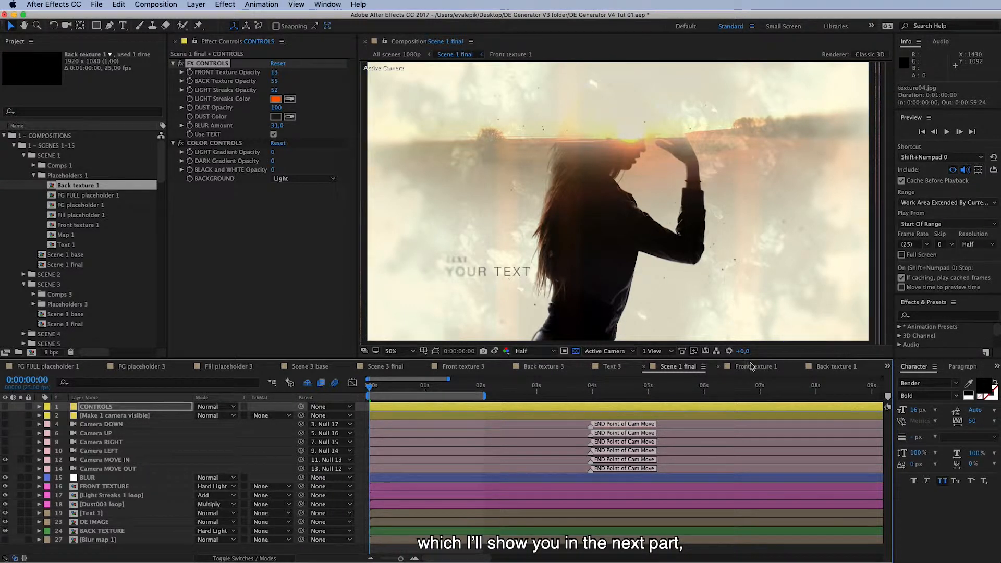
click(753, 367)
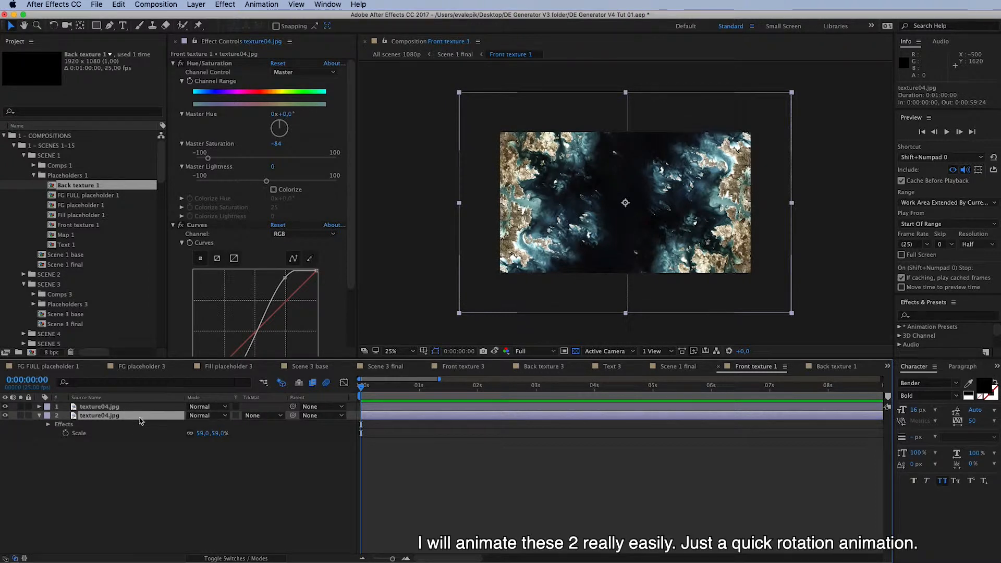
click(126, 407)
shift+click(127, 415)
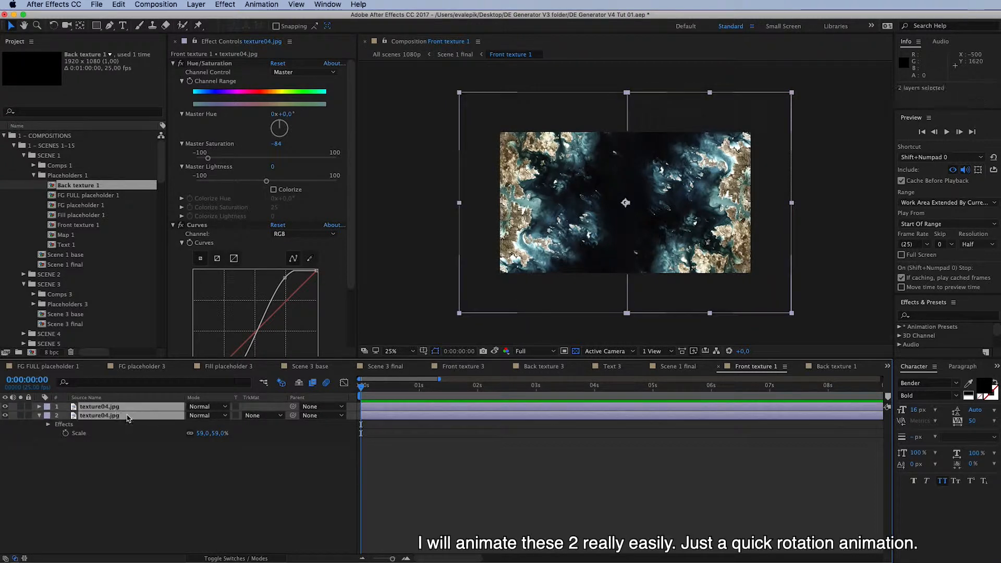
key(r)
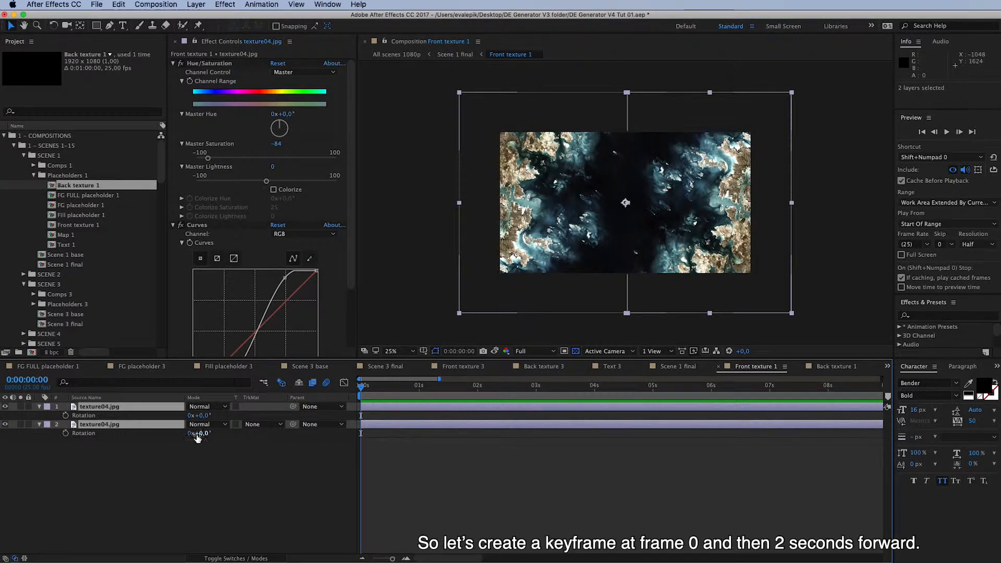
click(65, 415)
click(66, 433)
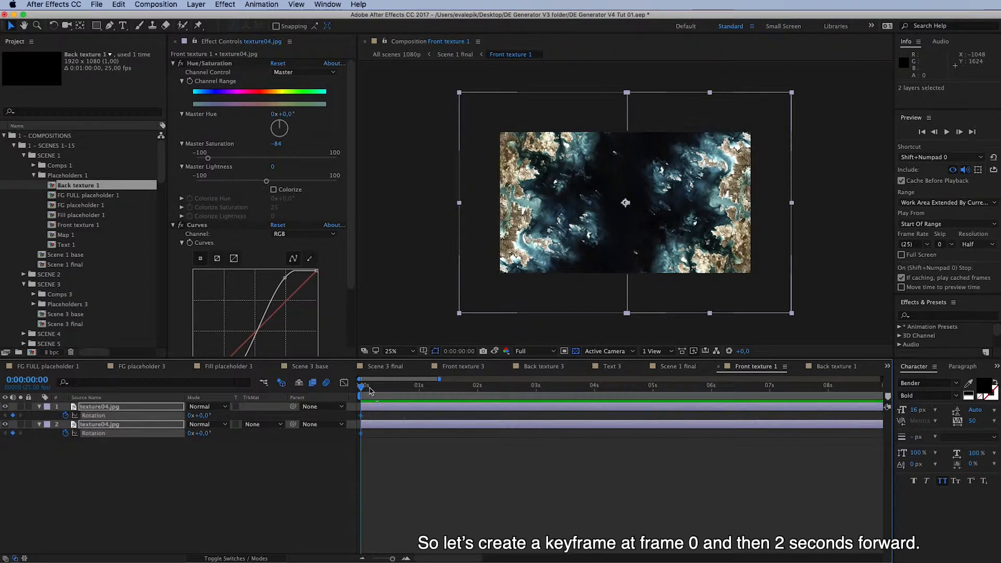
Step: Set the upper texture04.jpg layer's Rotation to 12° at 2 seconds and scrub through the motion
drag(362, 388, 478, 389)
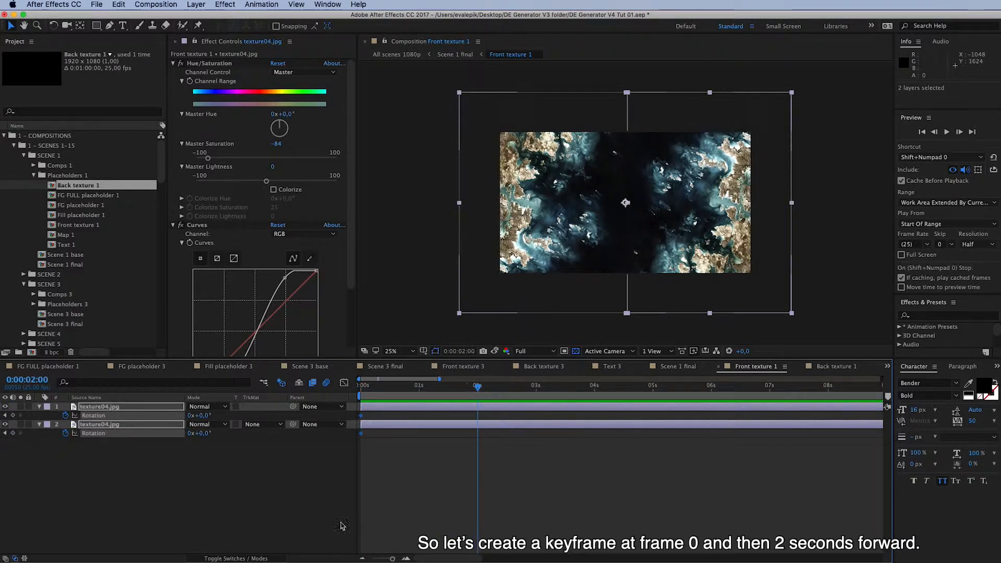
click(217, 464)
click(180, 407)
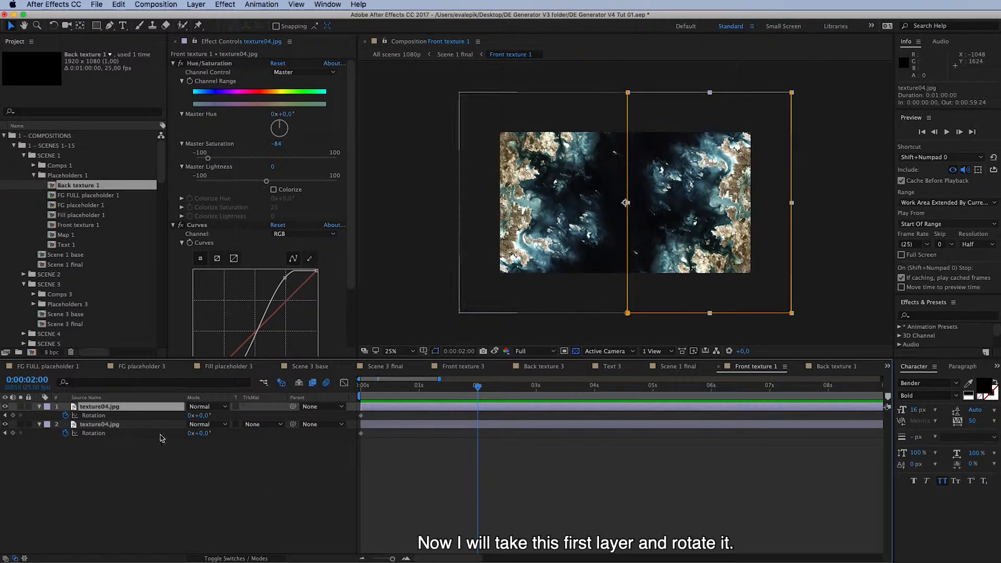
drag(206, 415, 212, 415)
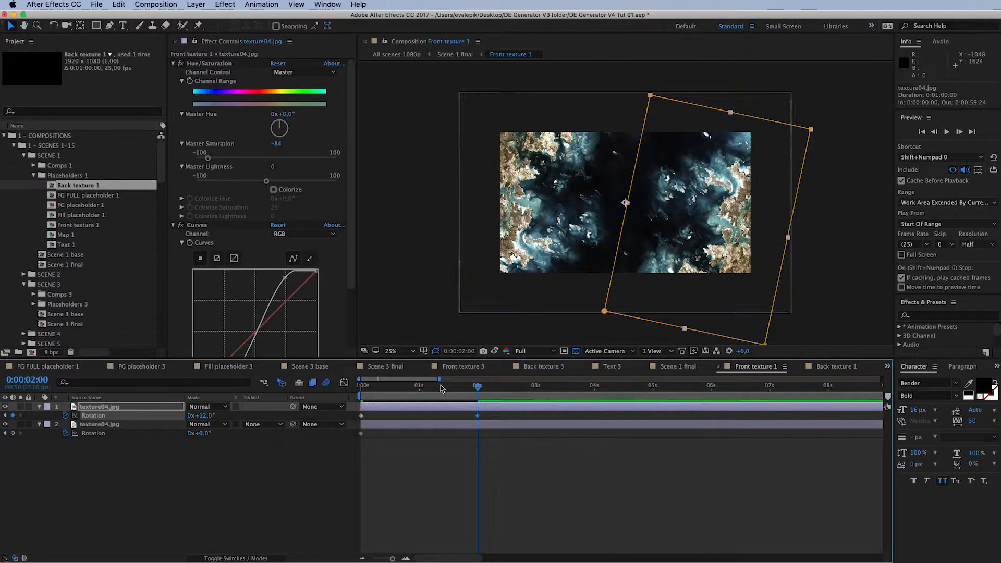
drag(441, 389, 477, 401)
Step: Keyframe the lower texture04.jpg layer's Rotation at 2 seconds in the opposite direction and scrub back to the start
click(104, 425)
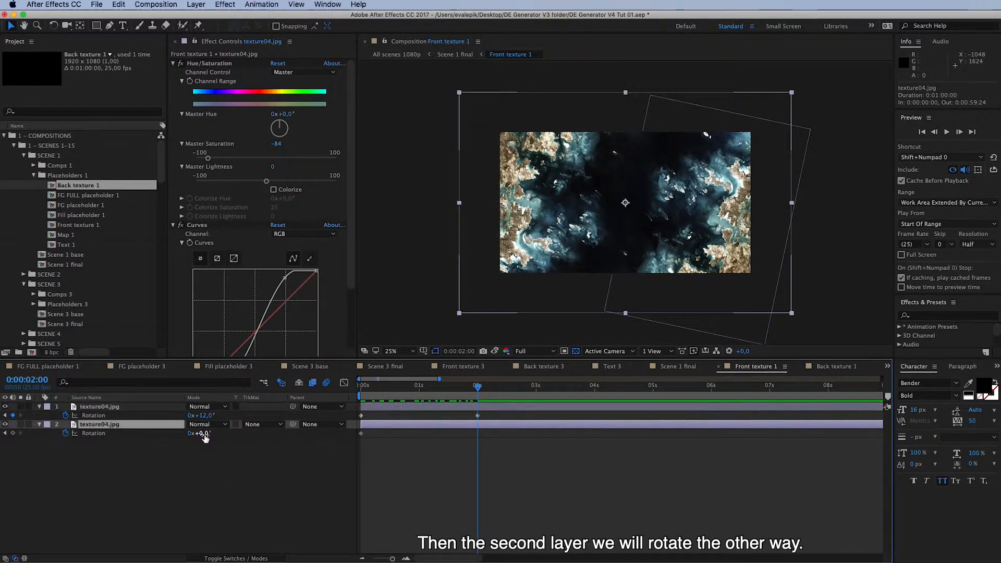
mouse_move(205, 438)
mouse_down()
mouse_move(197, 435)
mouse_move(211, 438)
mouse_up()
drag(433, 387, 304, 410)
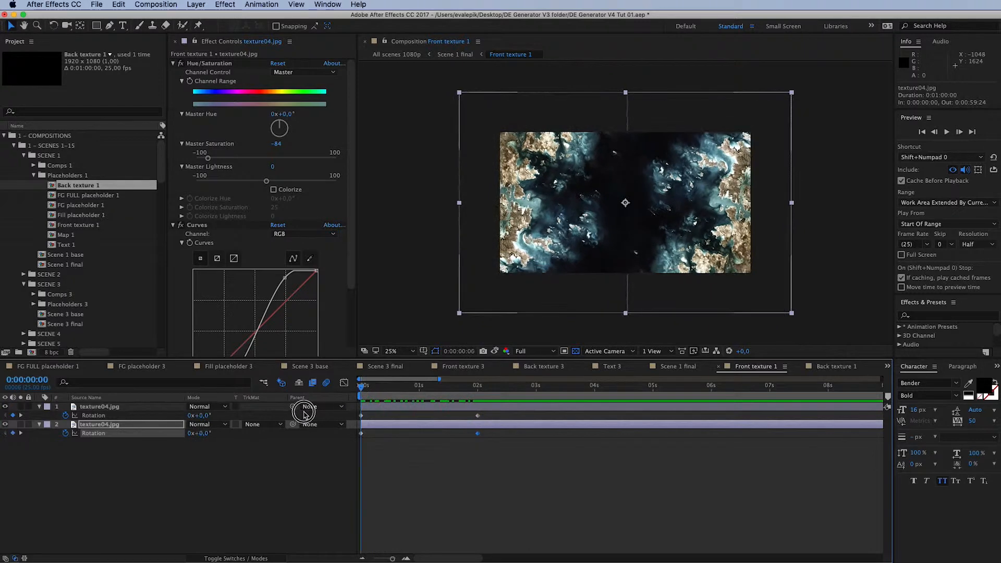
Step: Play a RAM preview of Scene 1 final from the start to check the animated front texture
click(676, 367)
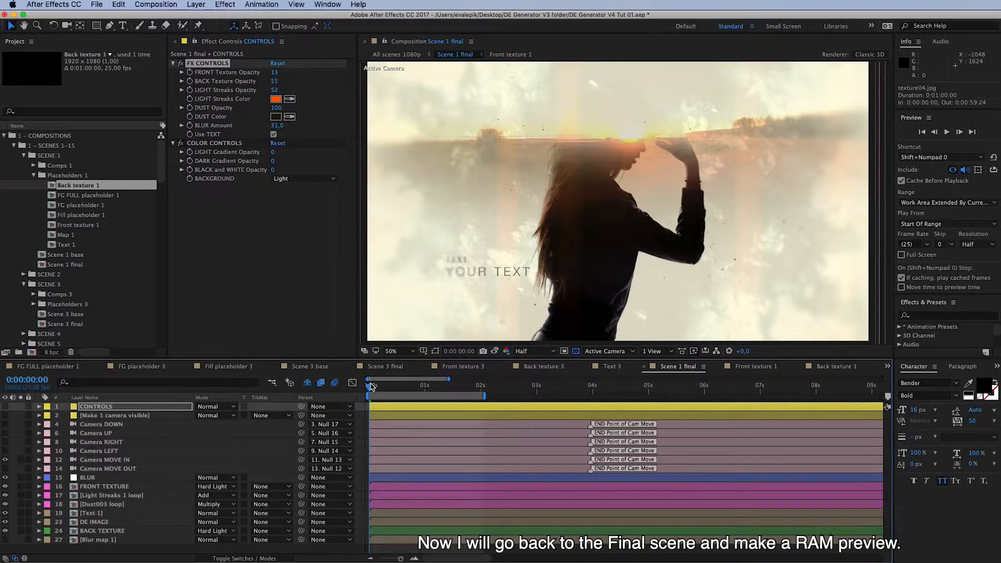
click(371, 386)
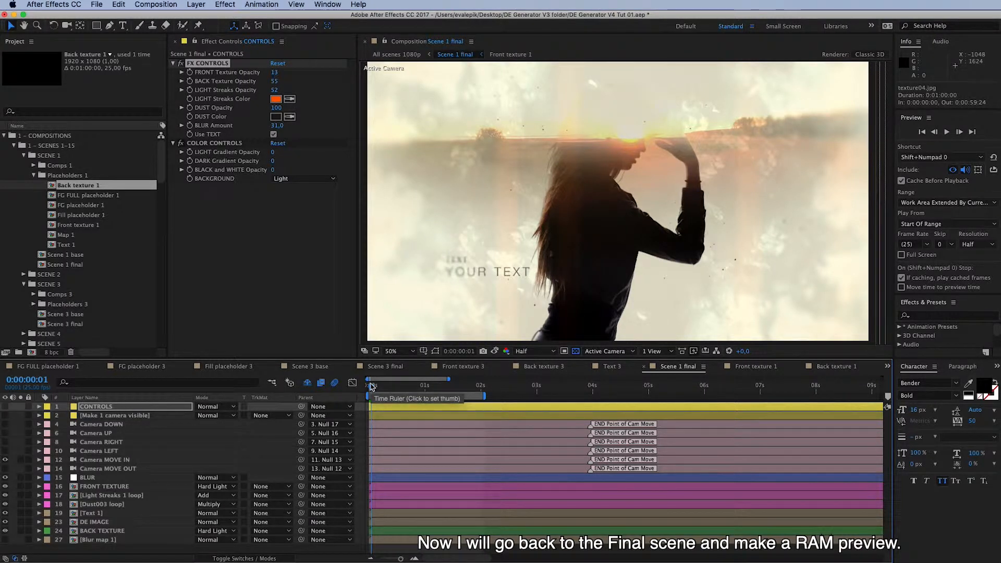
key(space)
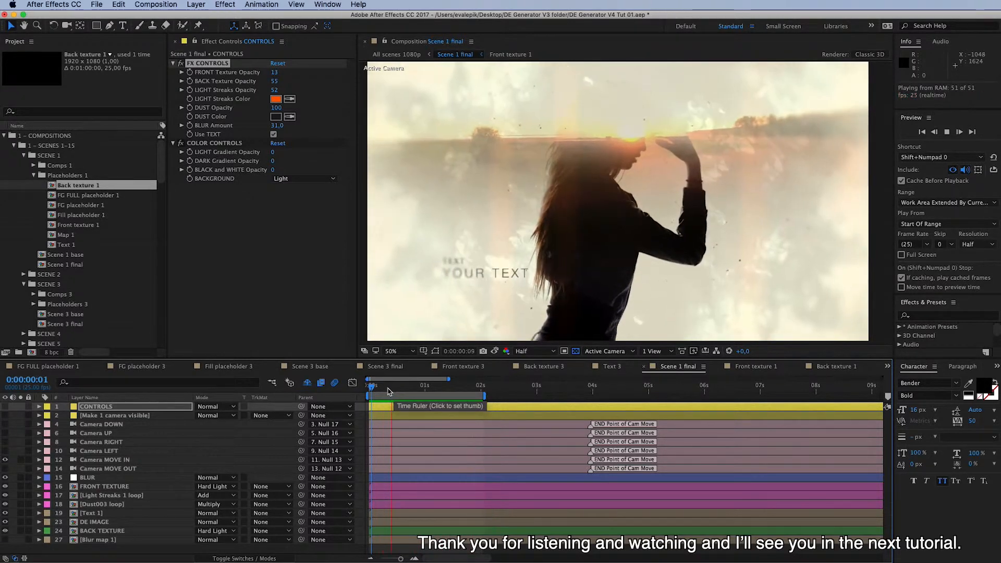
key(space)
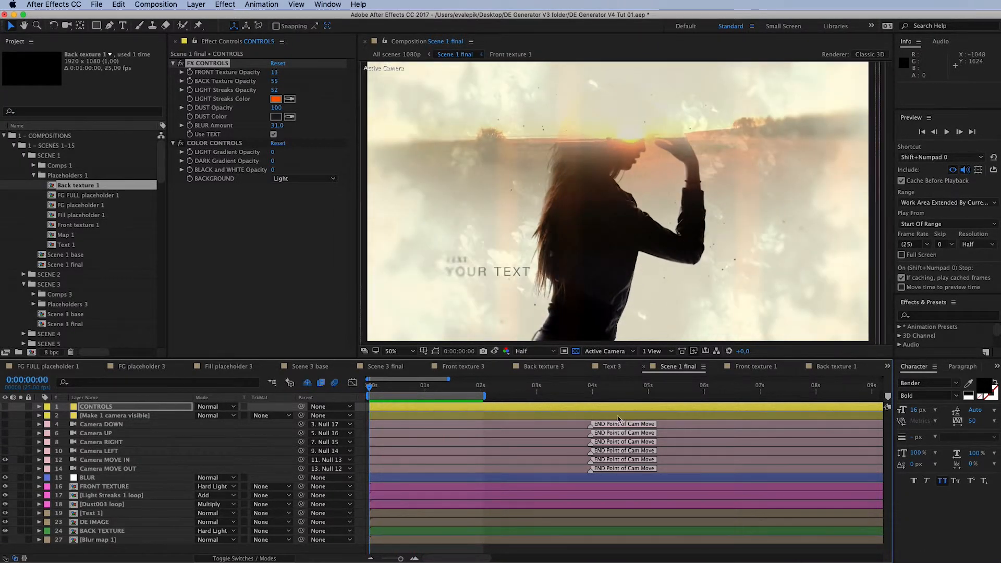